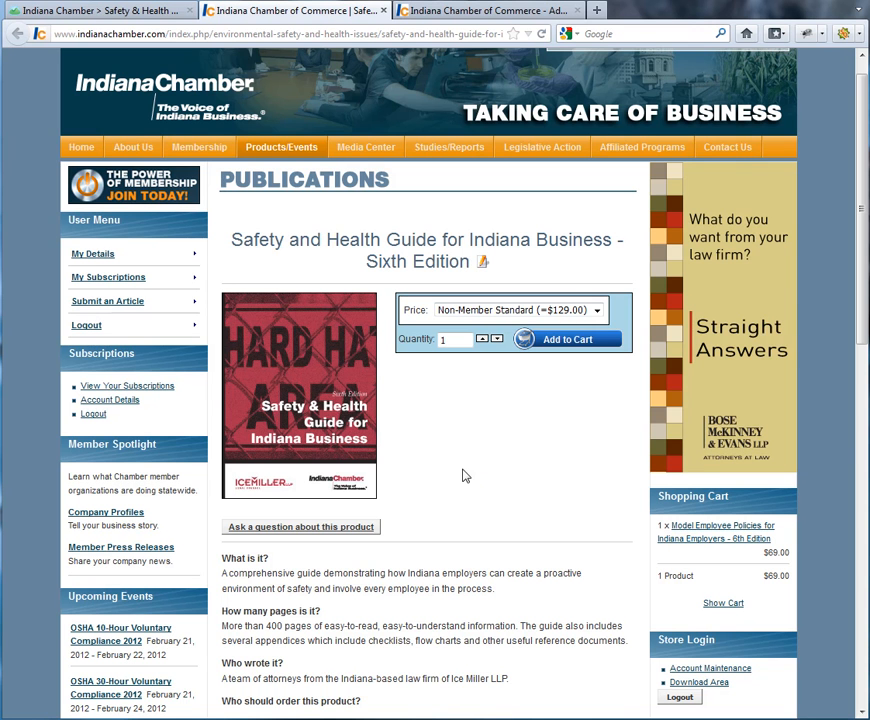
# - Log in to the Indiana Chamber administrator back-end with the saved account's username and password
pyautogui.click(515, 14)
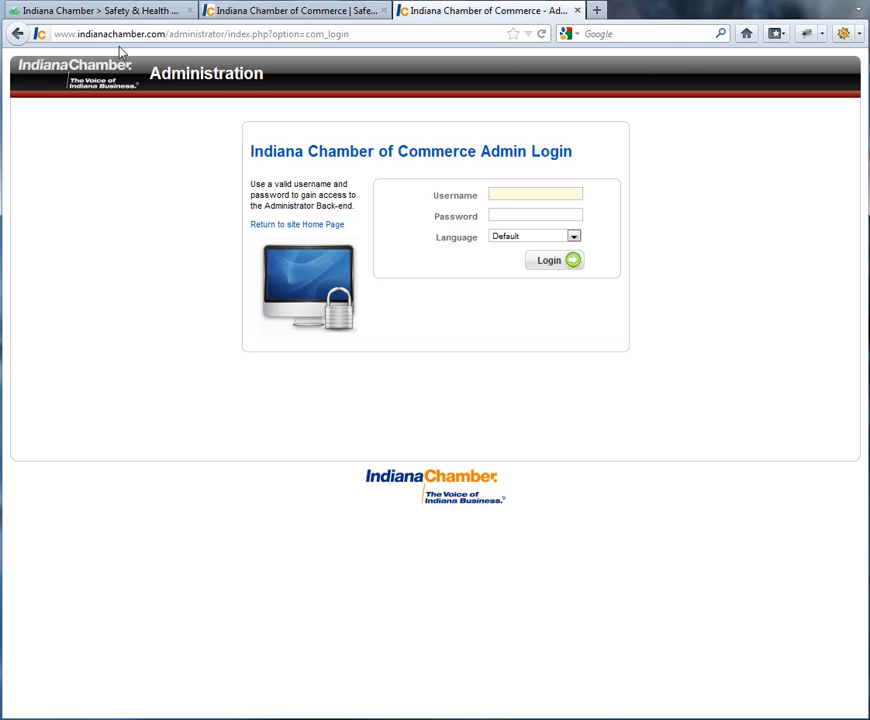
pyautogui.moveTo(54, 34); pyautogui.dragTo(229, 46)
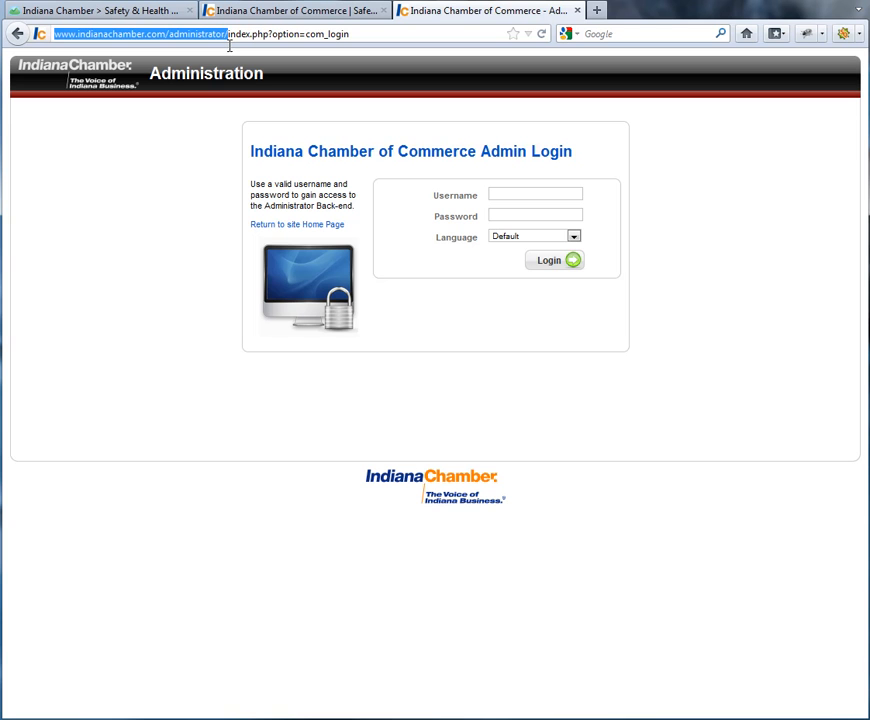
pyautogui.click(514, 195)
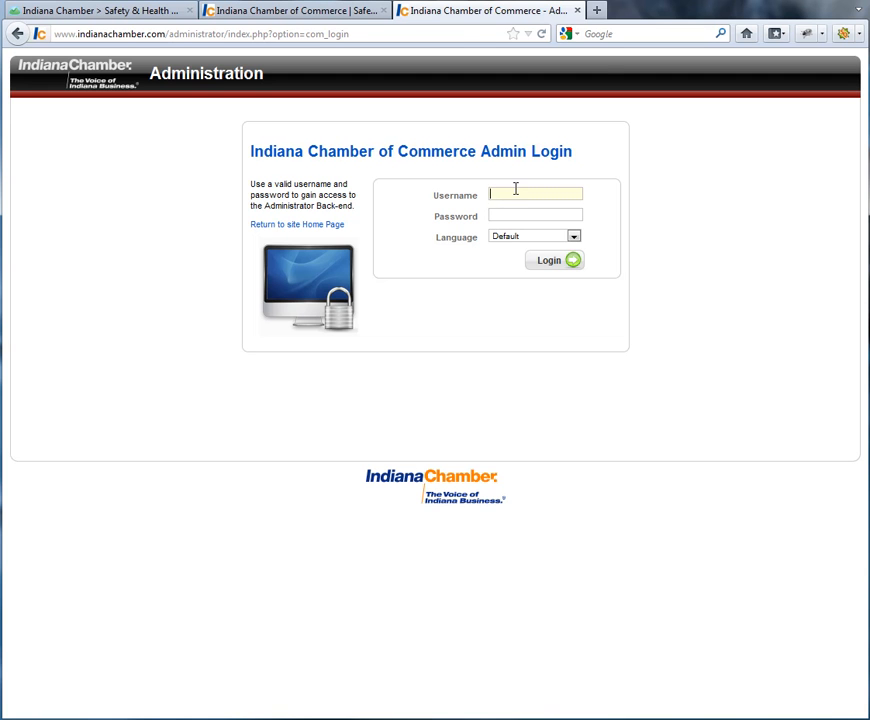
pyautogui.click(516, 194)
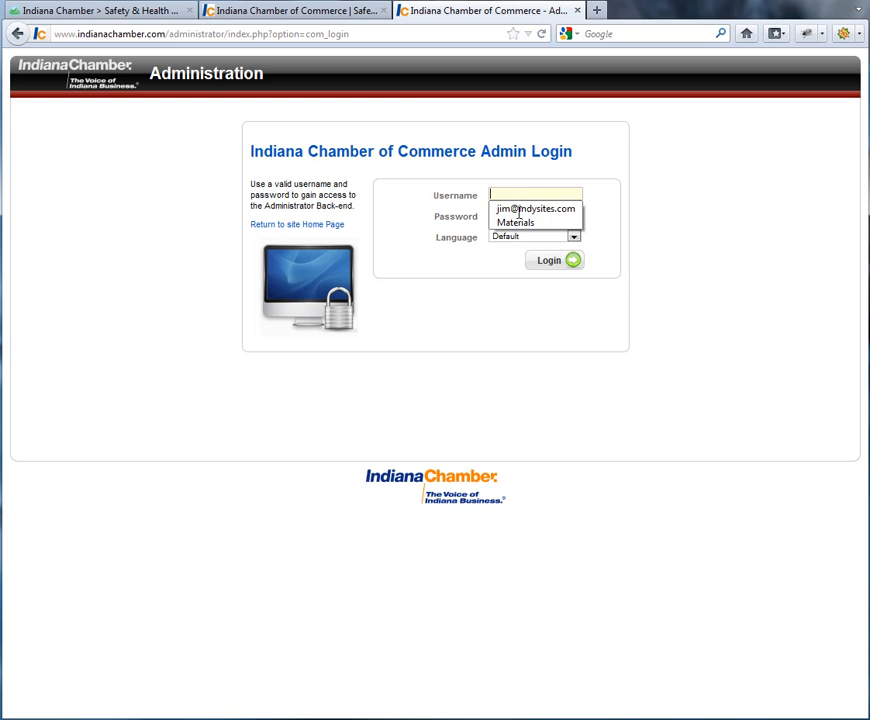
pyautogui.click(518, 210)
pyautogui.click(572, 264)
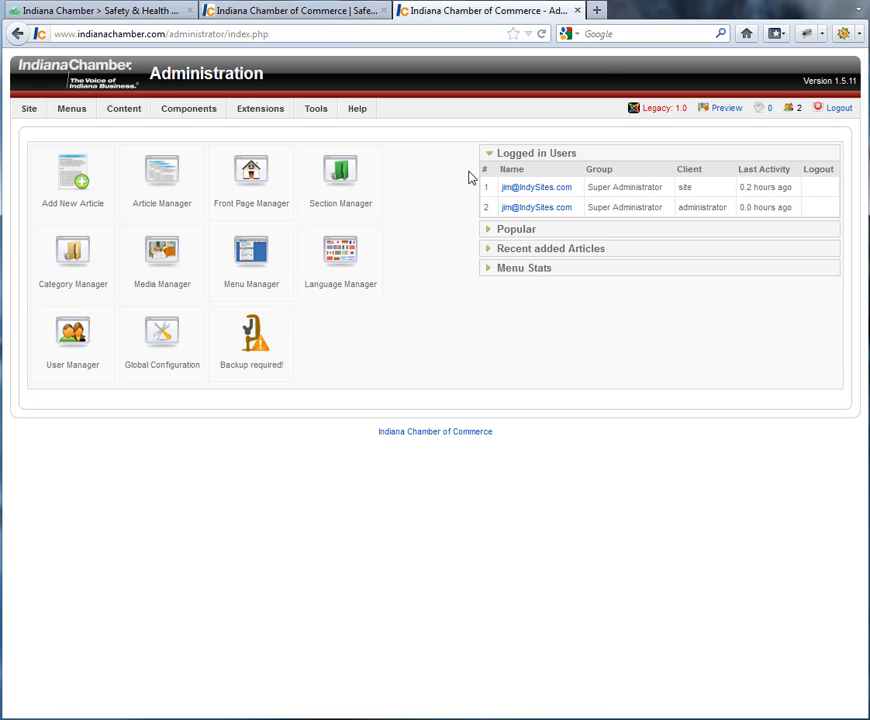
# - Open the VirtueMart store component and show its product list
pyautogui.moveTo(236, 117)
pyautogui.moveTo(206, 112)
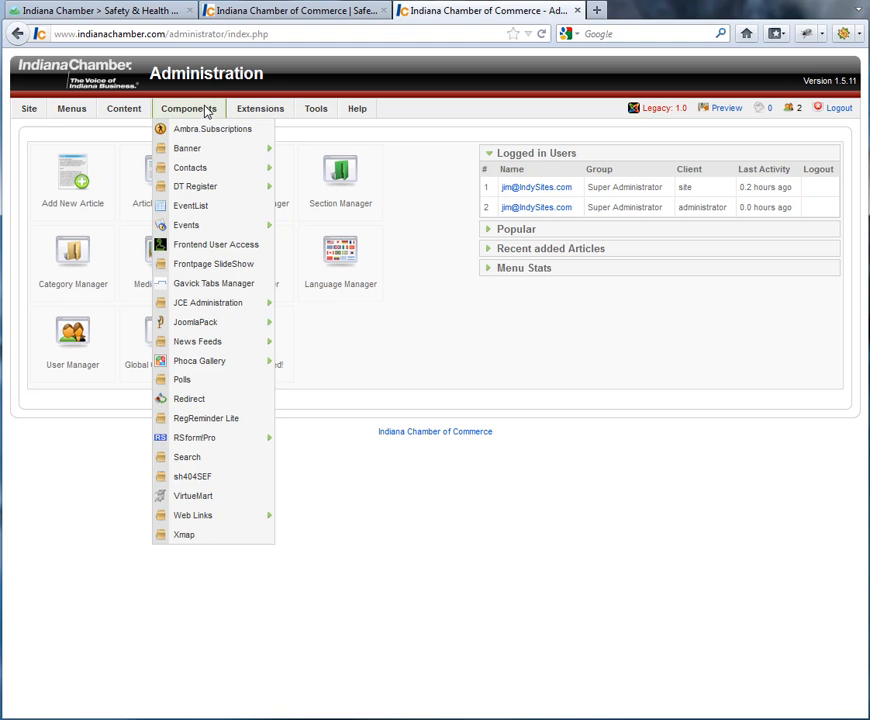
pyautogui.click(208, 502)
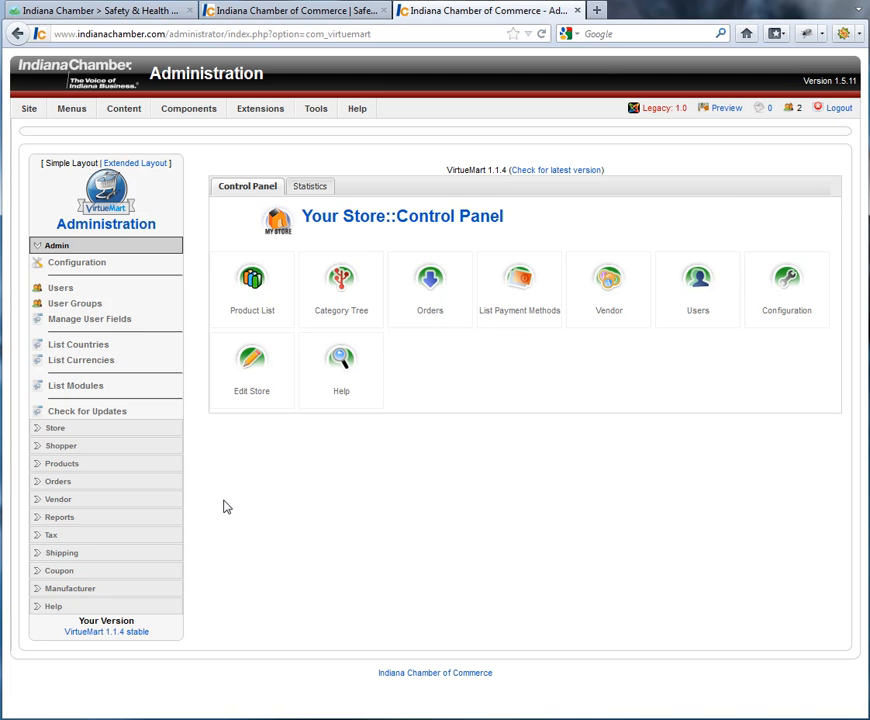
pyautogui.click(254, 291)
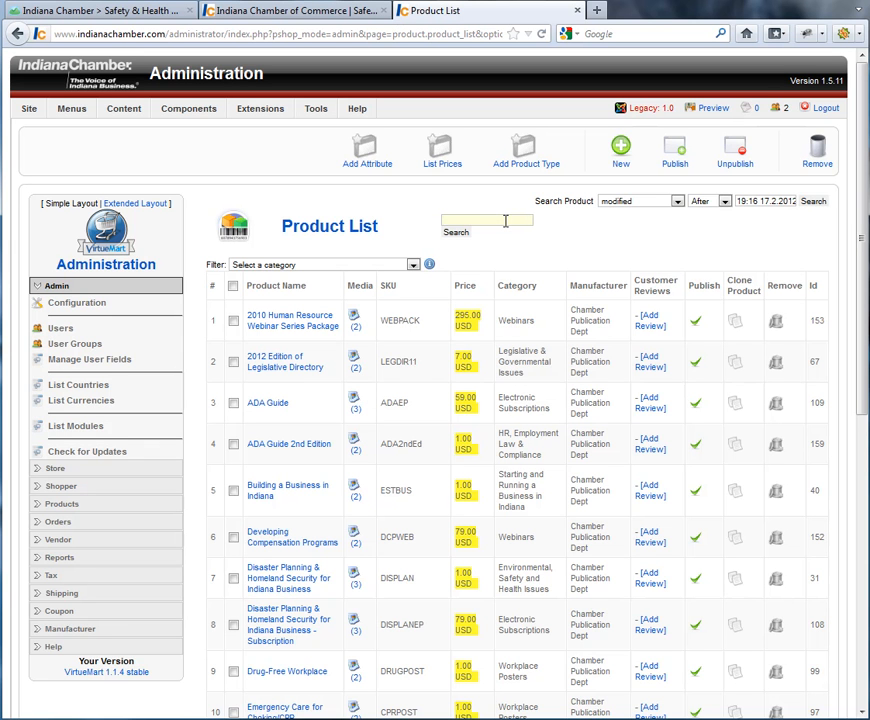
# - Search the product list for "safety health"
pyautogui.write('safety')
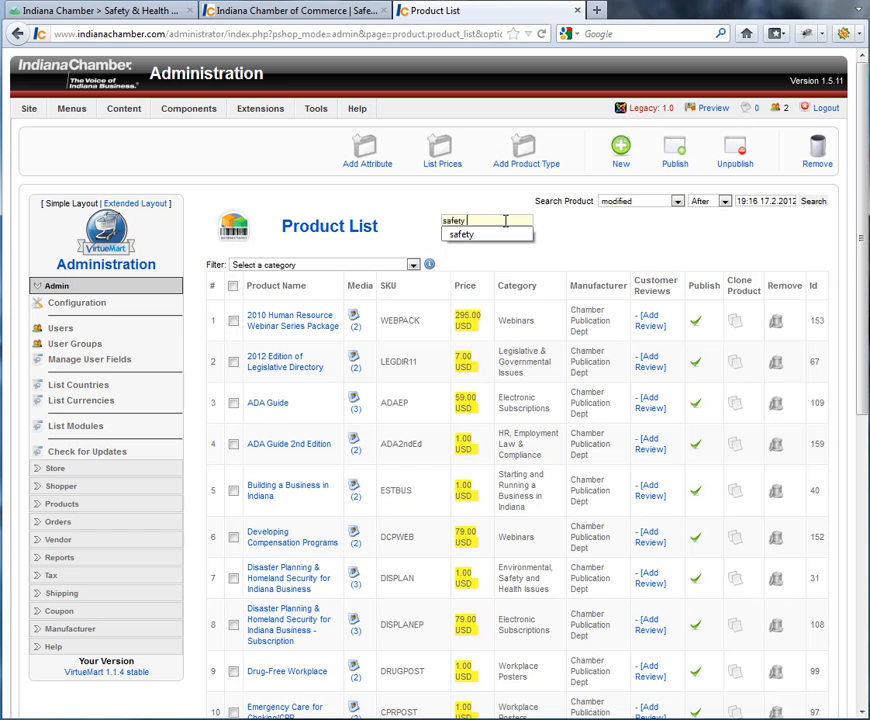
pyautogui.write(' hea')
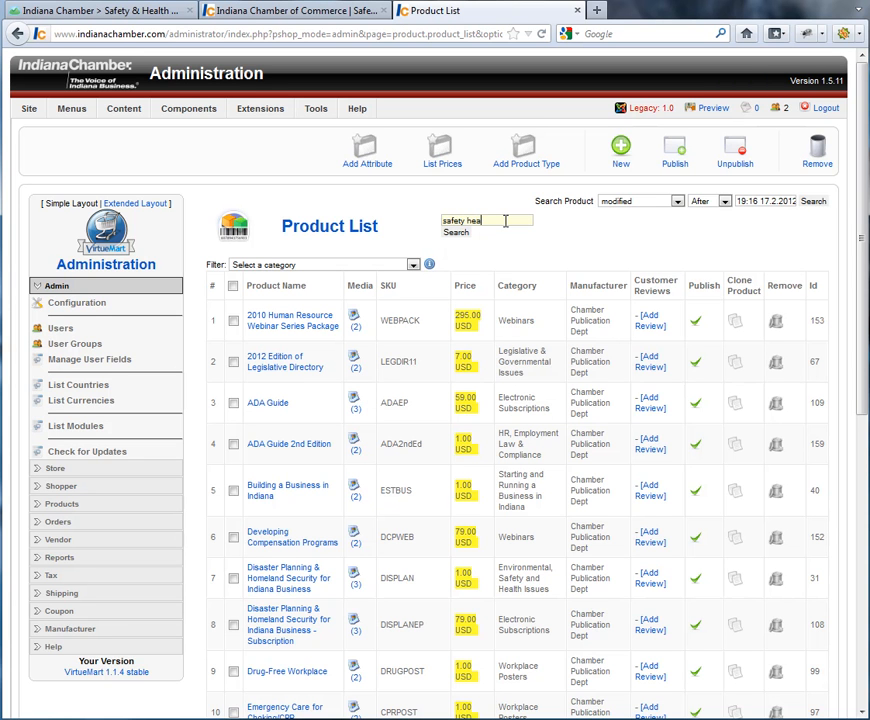
pyautogui.write('lth')
pyautogui.press('Return')
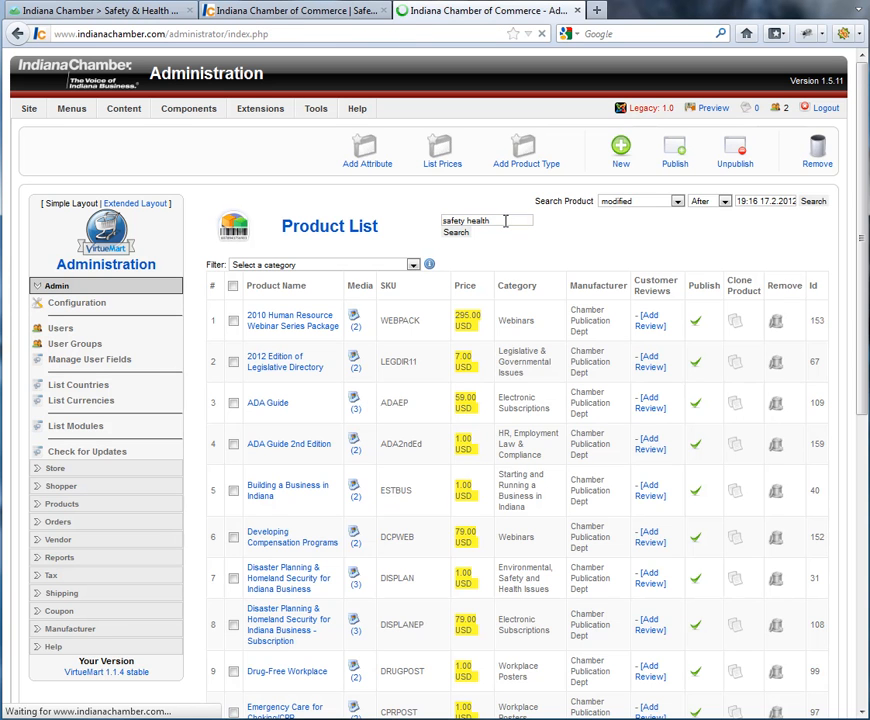
# - Search the product list for just "safety" and open the Safety and Health Guide for Indiana Business - Sixth Edition for editing
pyautogui.click(501, 220)
pyautogui.moveTo(466, 220); pyautogui.dragTo(544, 222)
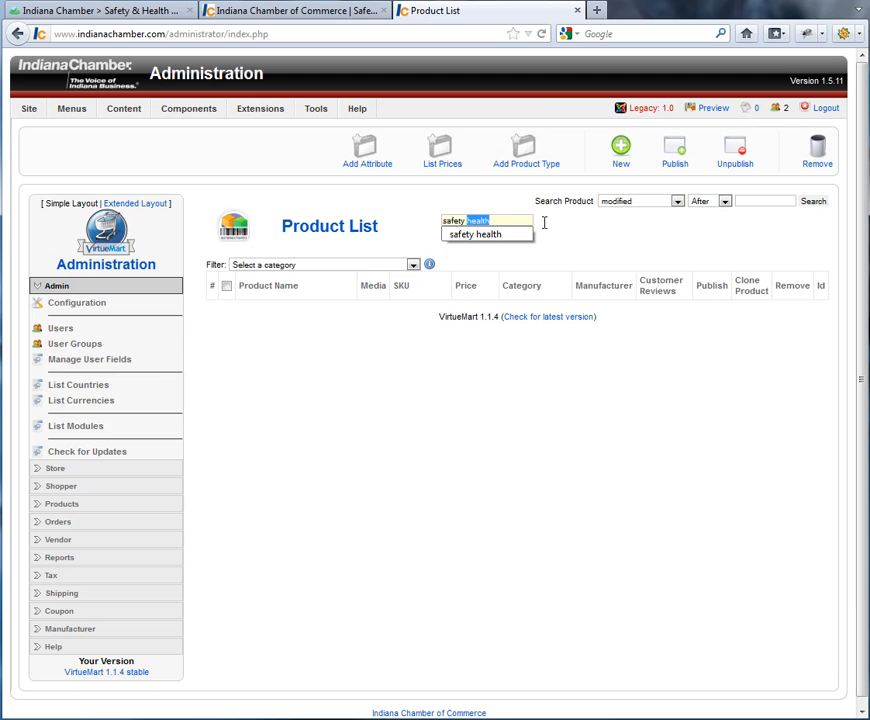
pyautogui.press('BackSpace')
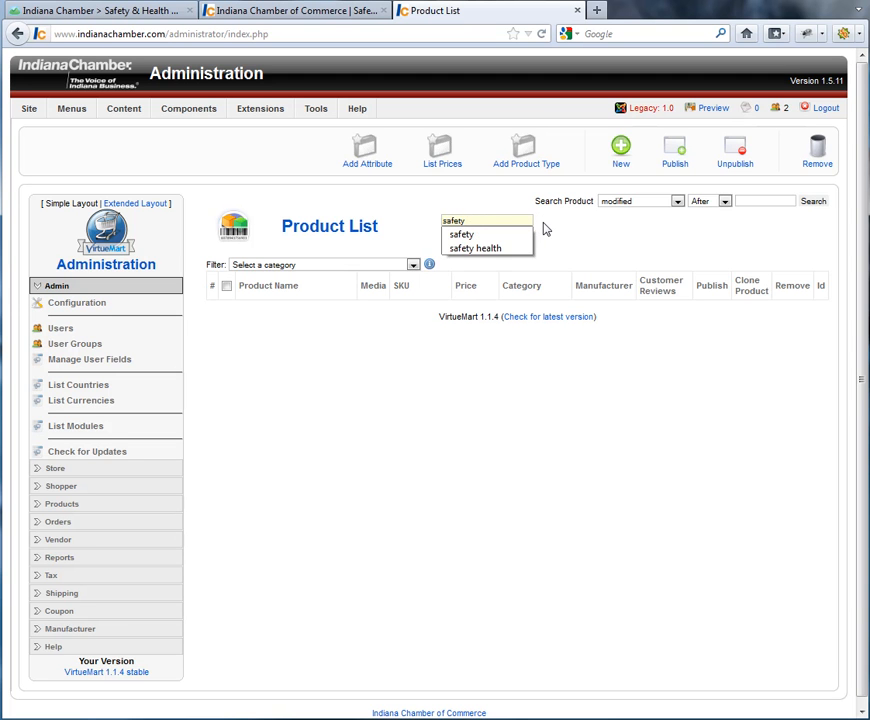
pyautogui.press('Return')
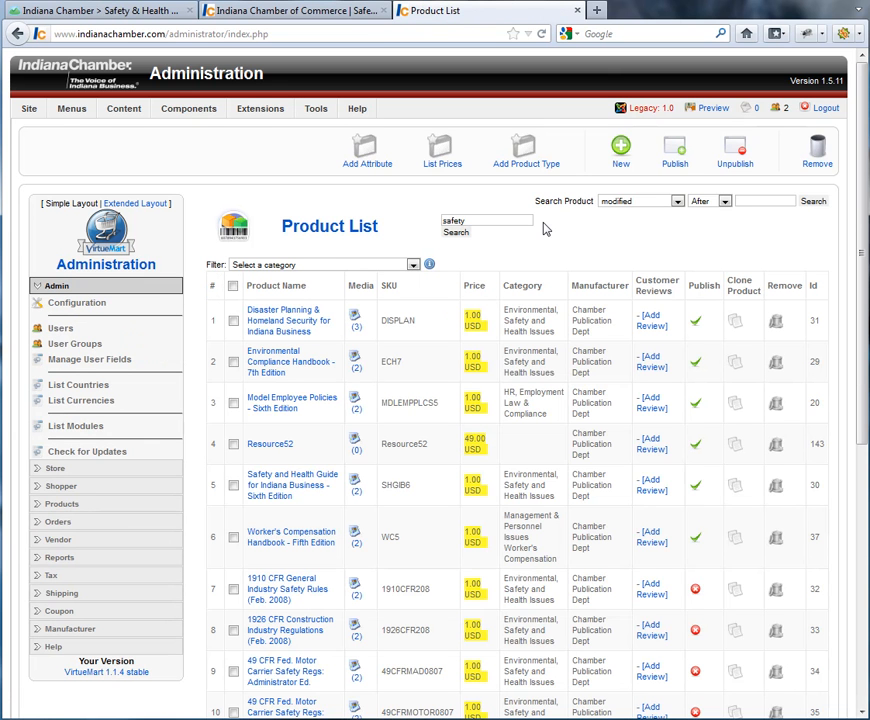
pyautogui.click(284, 496)
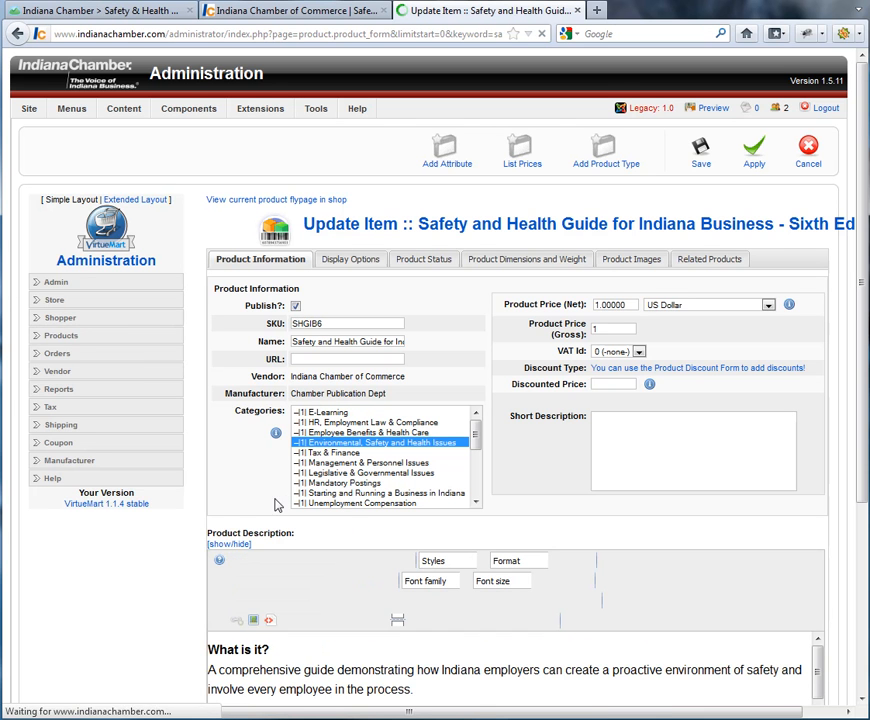
pyautogui.moveTo(862, 120); pyautogui.dragTo(862, 234)
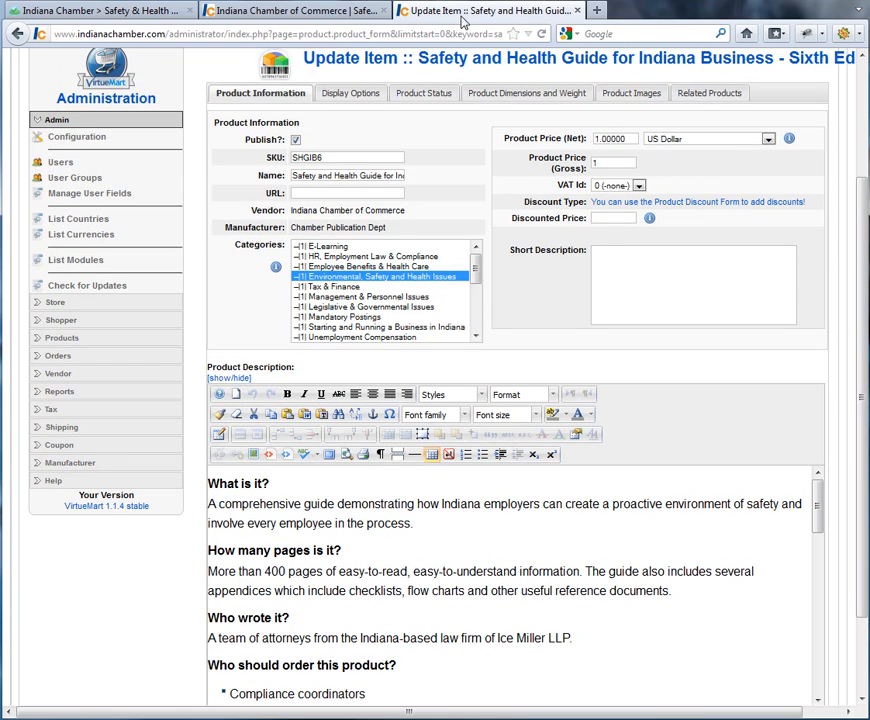
# - Check the title on the public page, then change the edition in the product's name to "Seventh Edition" and apply the change
pyautogui.click(323, 20)
pyautogui.moveTo(231, 240); pyautogui.dragTo(470, 262)
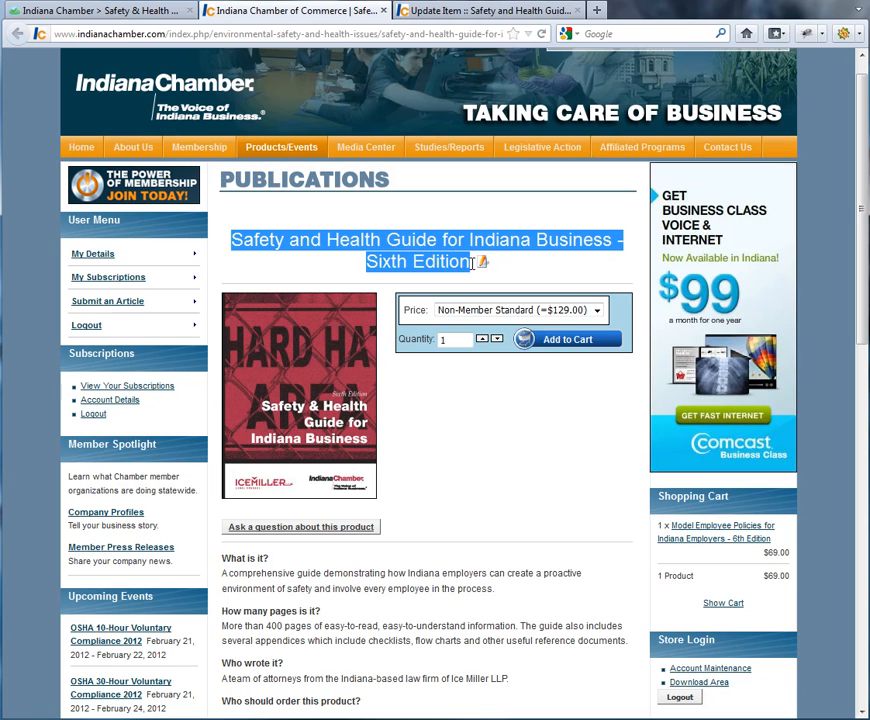
pyautogui.click(475, 15)
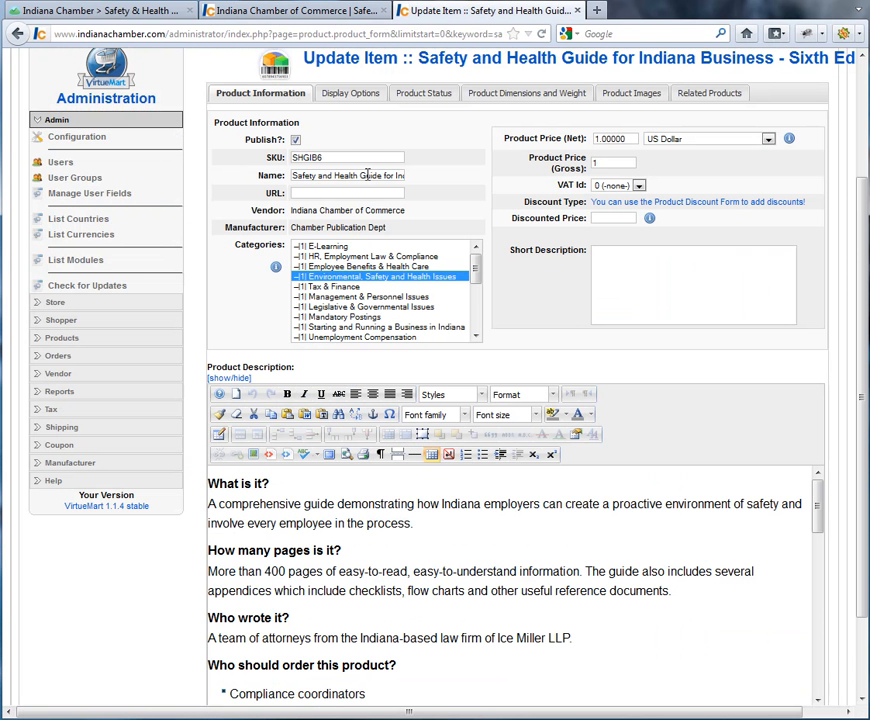
pyautogui.moveTo(394, 175); pyautogui.dragTo(434, 180)
pyautogui.click(389, 177)
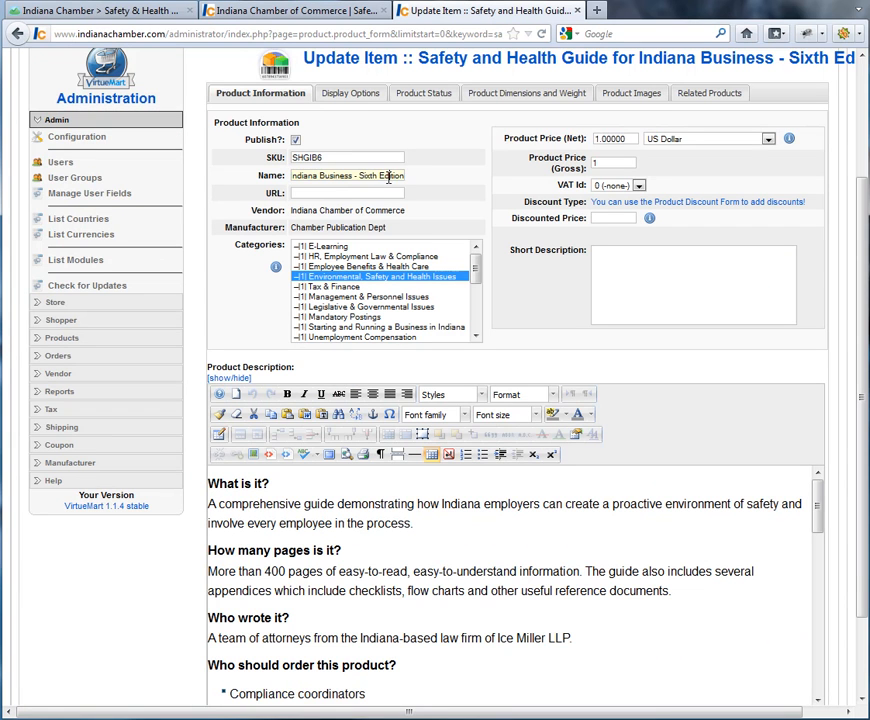
pyautogui.moveTo(379, 176); pyautogui.dragTo(366, 176)
pyautogui.write('even')
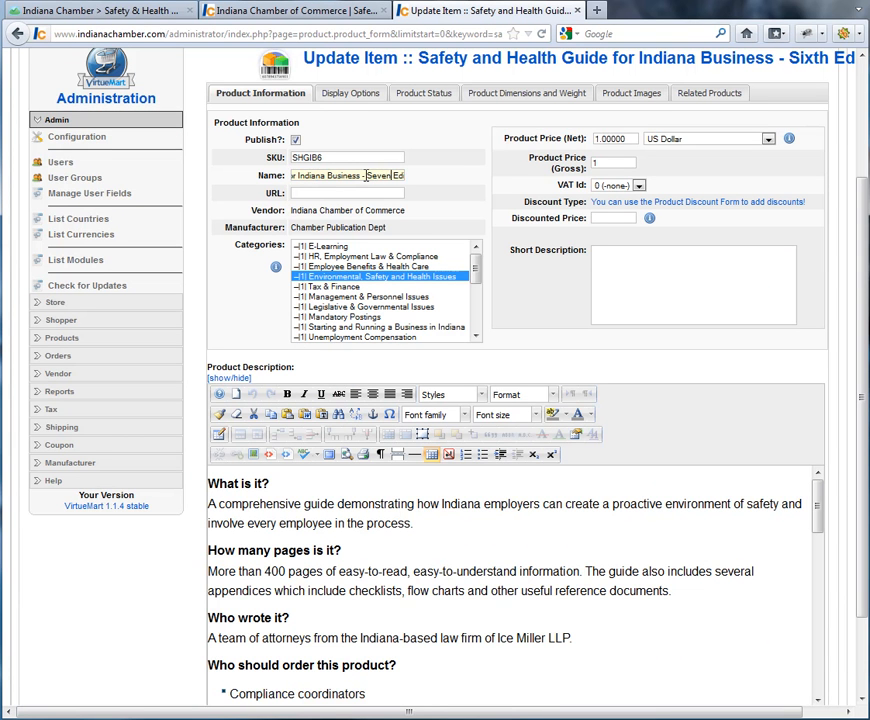
pyautogui.write('th')
pyautogui.scroll(3, 476, 188)
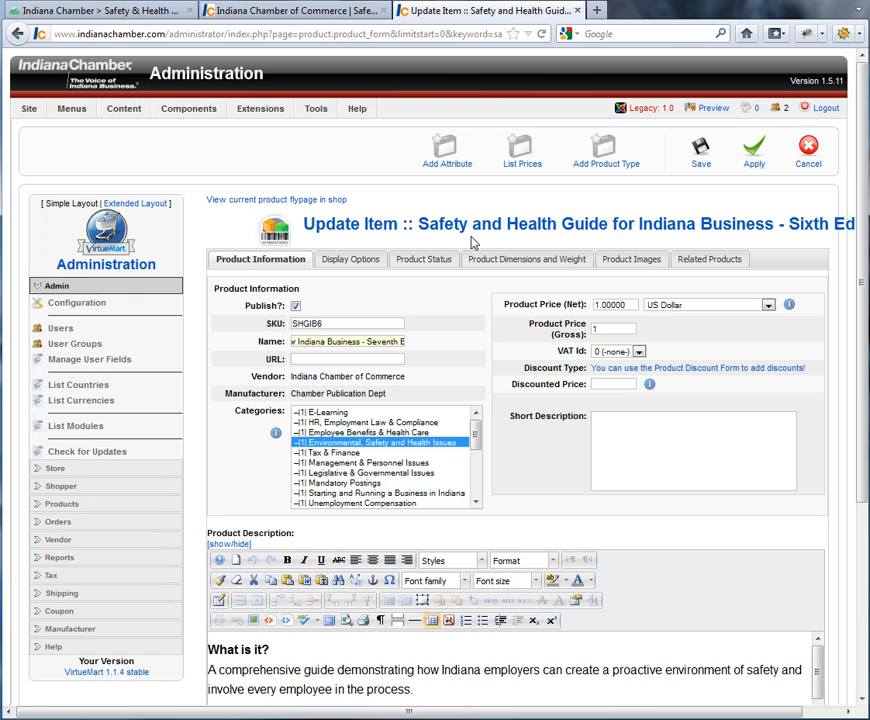
pyautogui.click(752, 152)
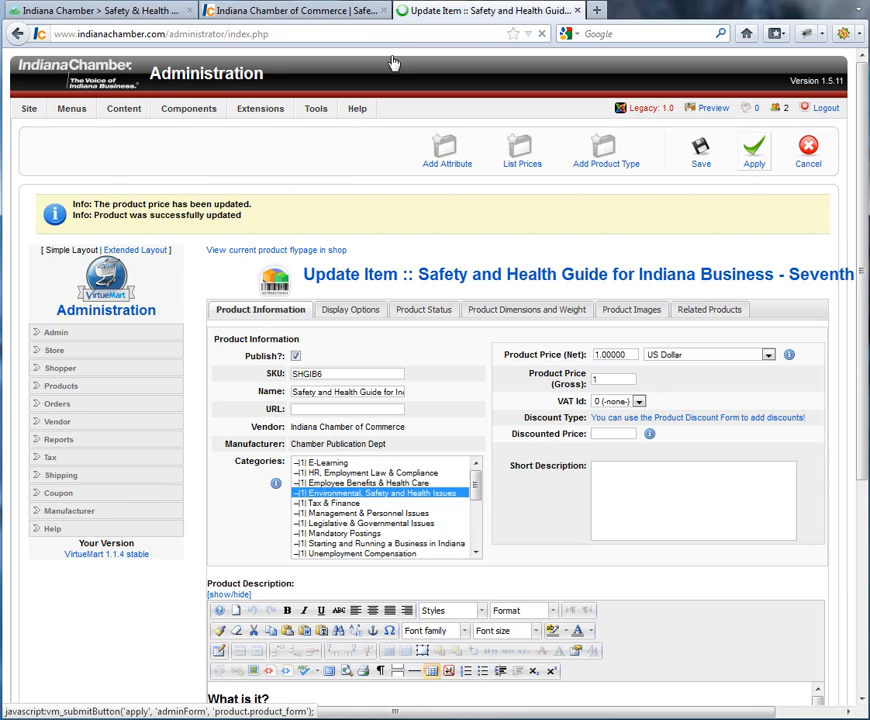
# - Reload the public Safety and Health Guide page and check the edition in its title
pyautogui.click(322, 14)
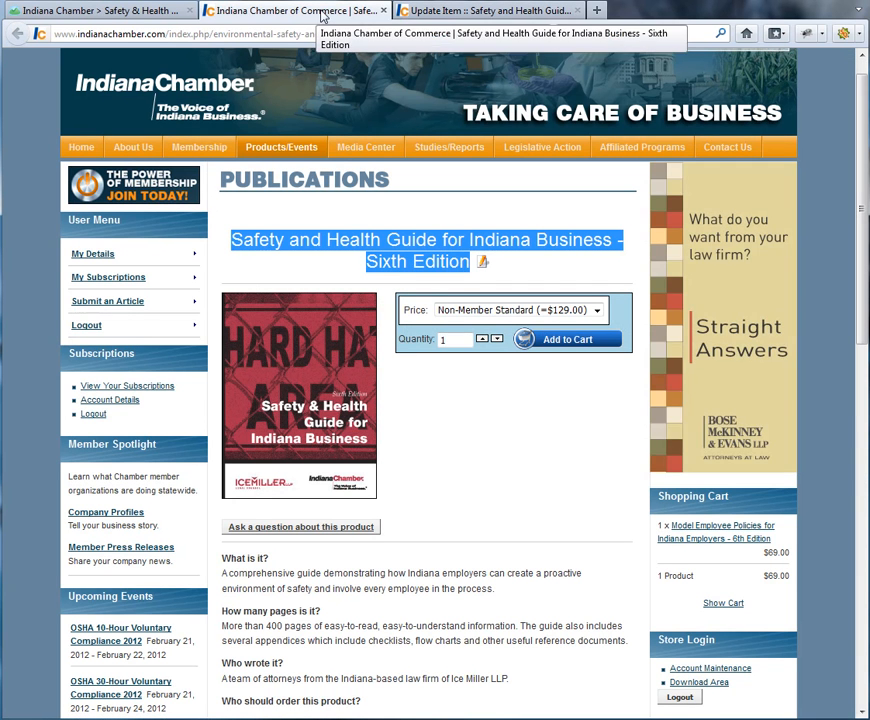
pyautogui.click(541, 34)
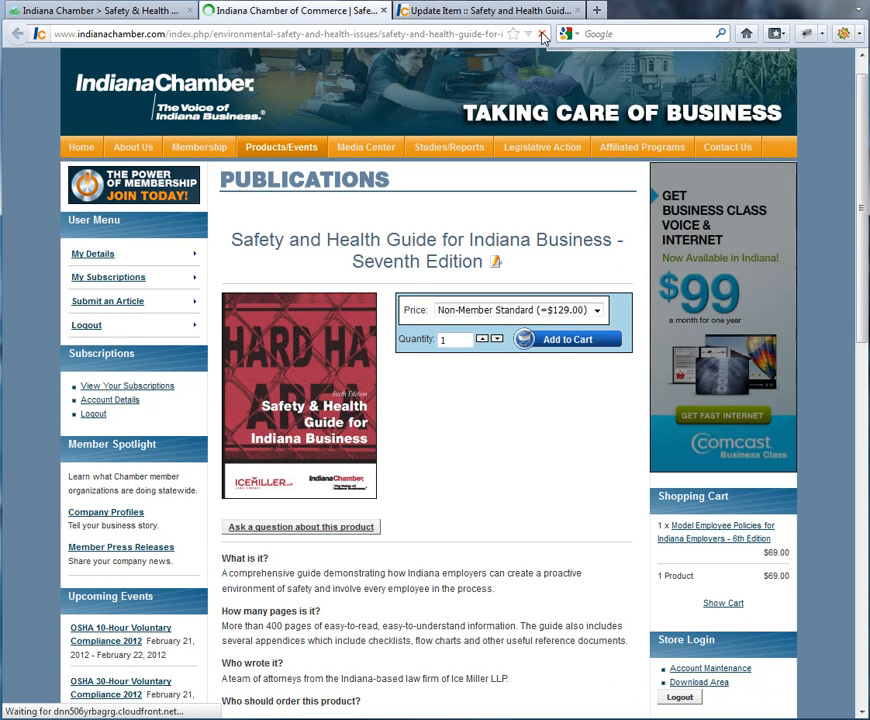
pyautogui.doubleClick(354, 259)
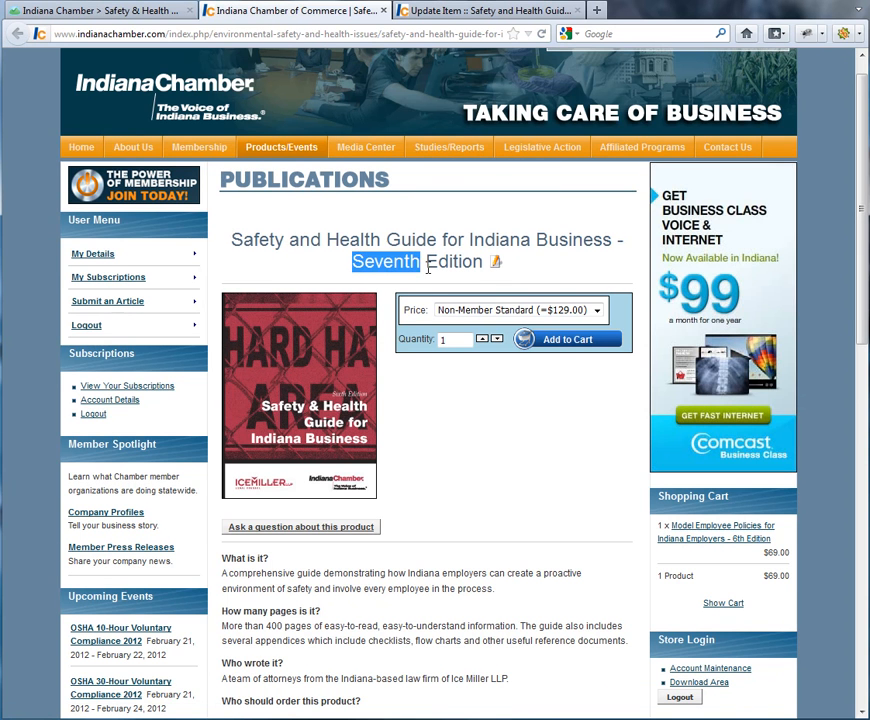
# - Delete the "How many pages is it?" heading from the product description and merge its paragraph into the one under "What is it?"
pyautogui.click(455, 12)
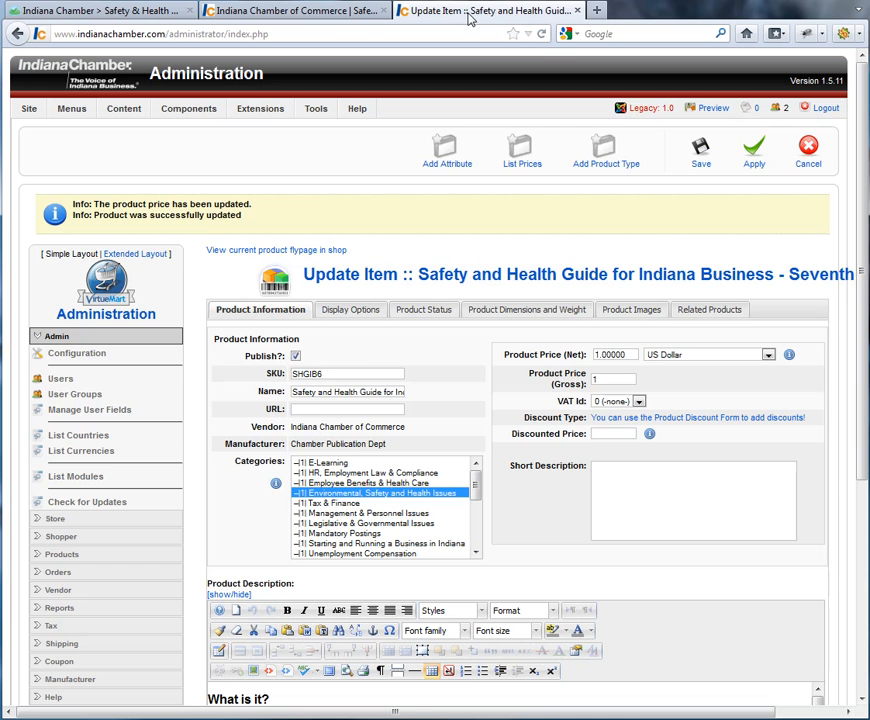
pyautogui.scroll(-3, 449, 408)
pyautogui.scroll(-3, 449, 408)
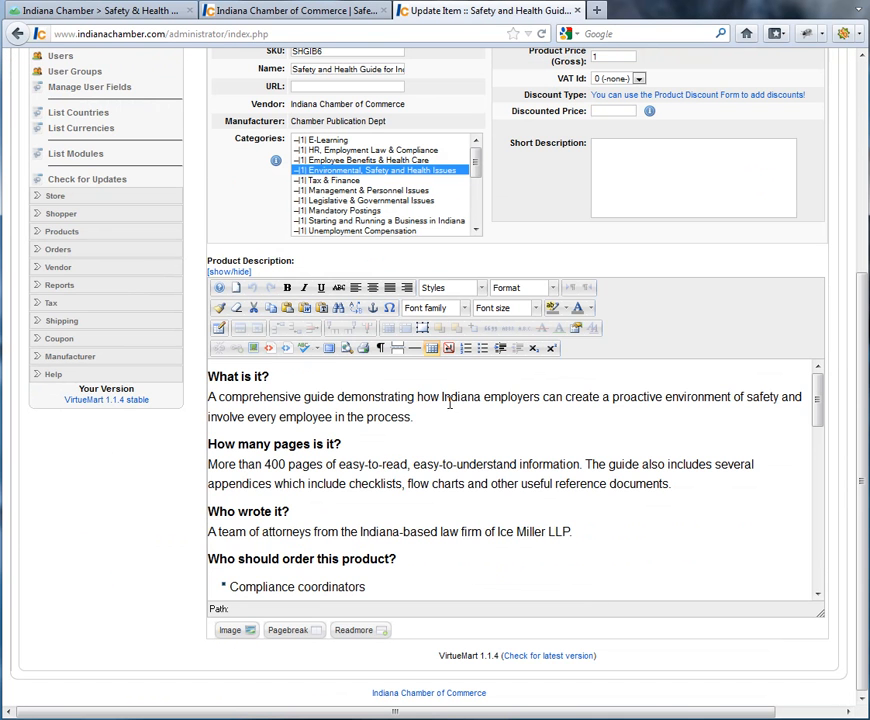
pyautogui.moveTo(815, 420); pyautogui.dragTo(815, 375)
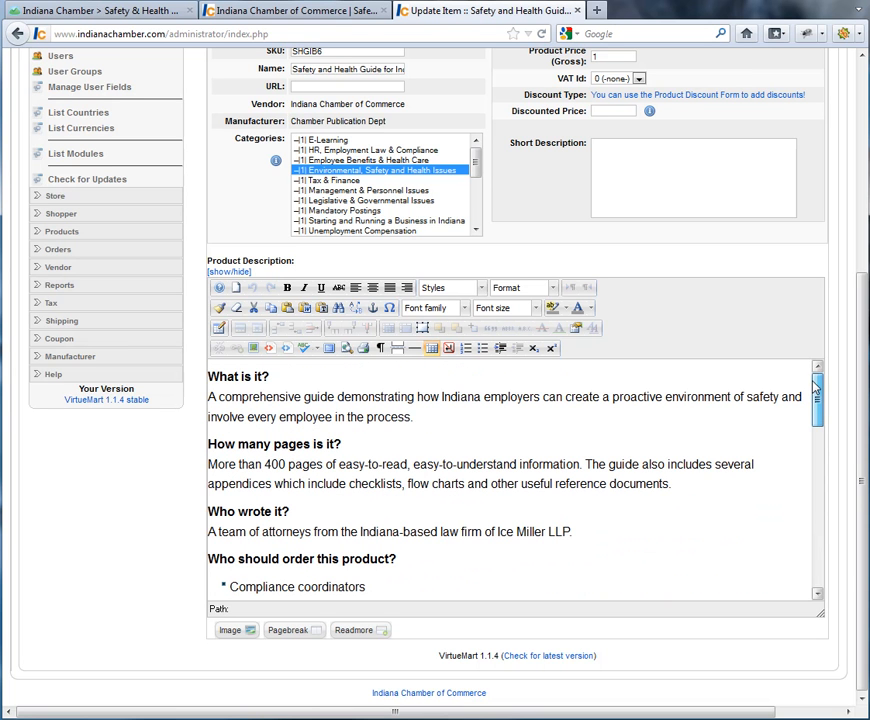
pyautogui.moveTo(365, 449); pyautogui.dragTo(205, 443)
pyautogui.press('BackSpace')
pyautogui.press('BackSpace')
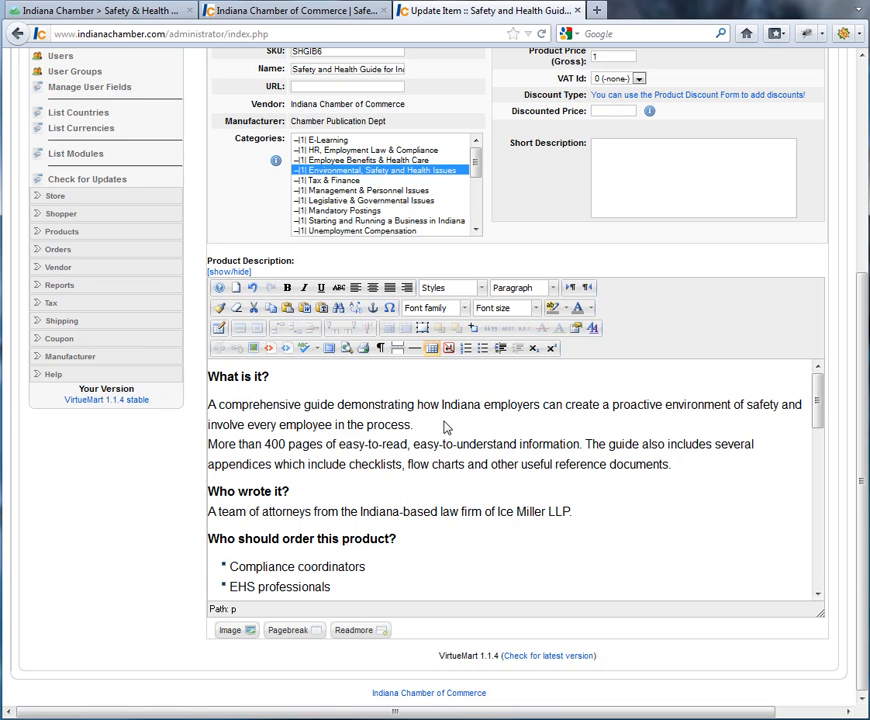
pyautogui.press('BackSpace')
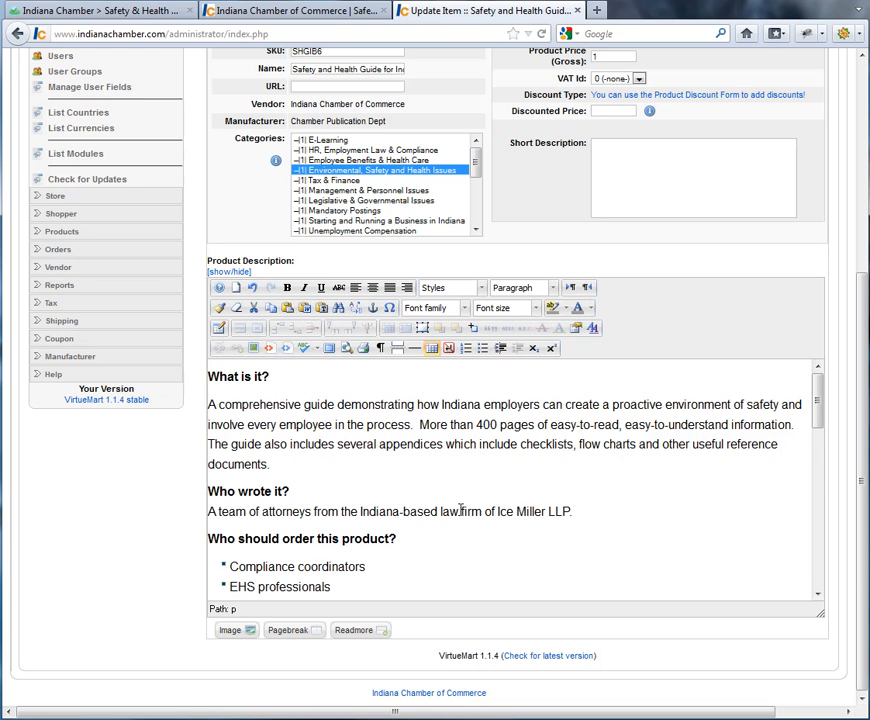
# - Copy the "What topics were updated in the new edition?" heading and its list of topics from the Basecamp update message
pyautogui.scroll(-3, 474, 491)
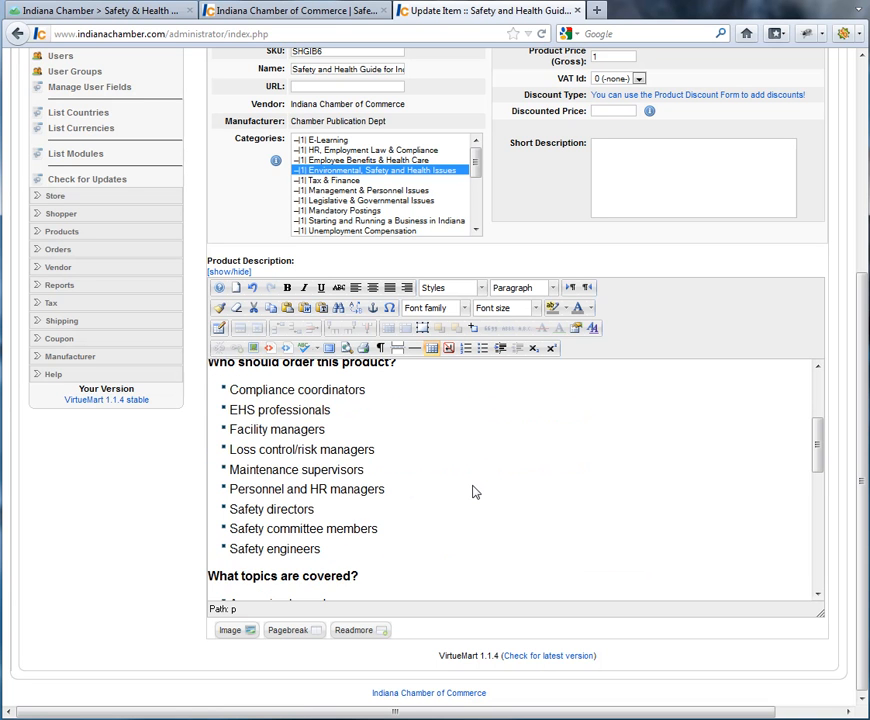
pyautogui.scroll(3, 474, 491)
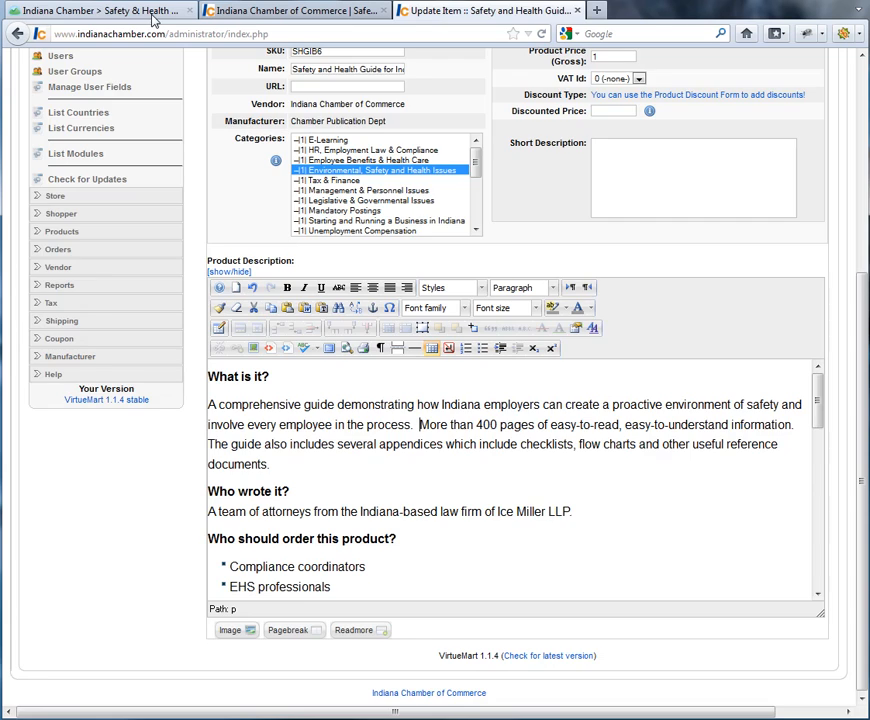
pyautogui.click(104, 11)
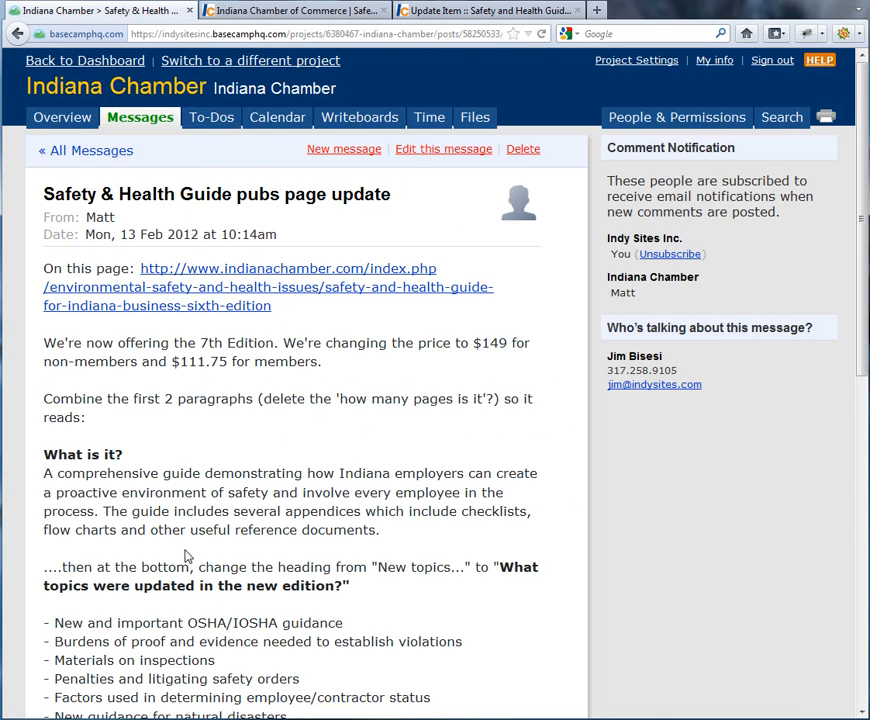
pyautogui.scroll(-3, 235, 525)
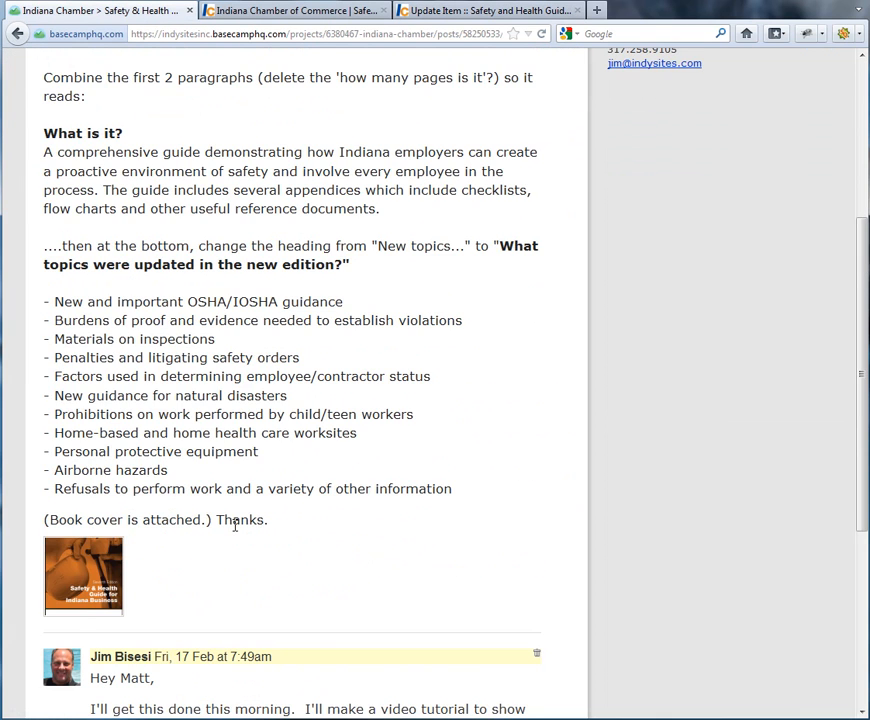
pyautogui.scroll(-1, 235, 527)
pyautogui.scroll(1, 233, 520)
pyautogui.moveTo(502, 248); pyautogui.dragTo(460, 493)
pyautogui.hotkey('ctrl', 'c')
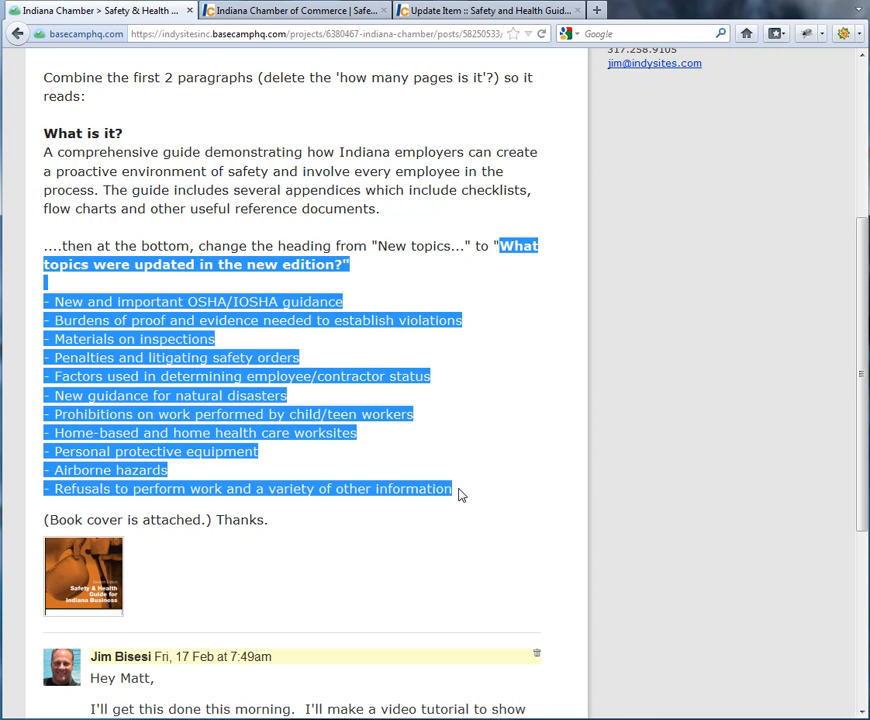
# - Replace the "New topics addressed in this edition include:" heading and its list in the product description with the copied text as plain text
pyautogui.click(453, 17)
pyautogui.scroll(-2, 408, 500)
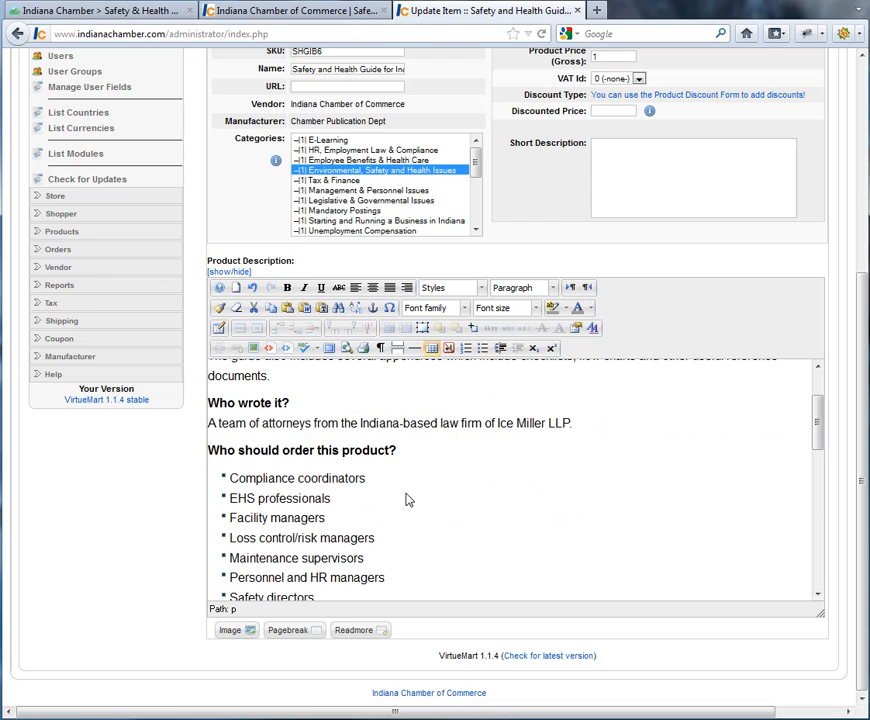
pyautogui.scroll(-8, 408, 500)
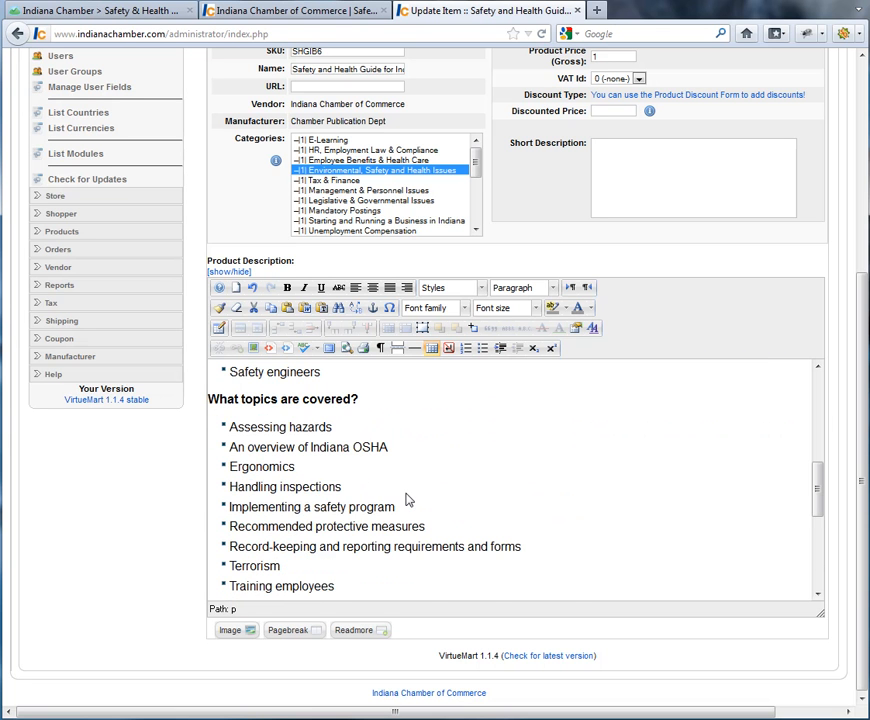
pyautogui.scroll(-2, 408, 500)
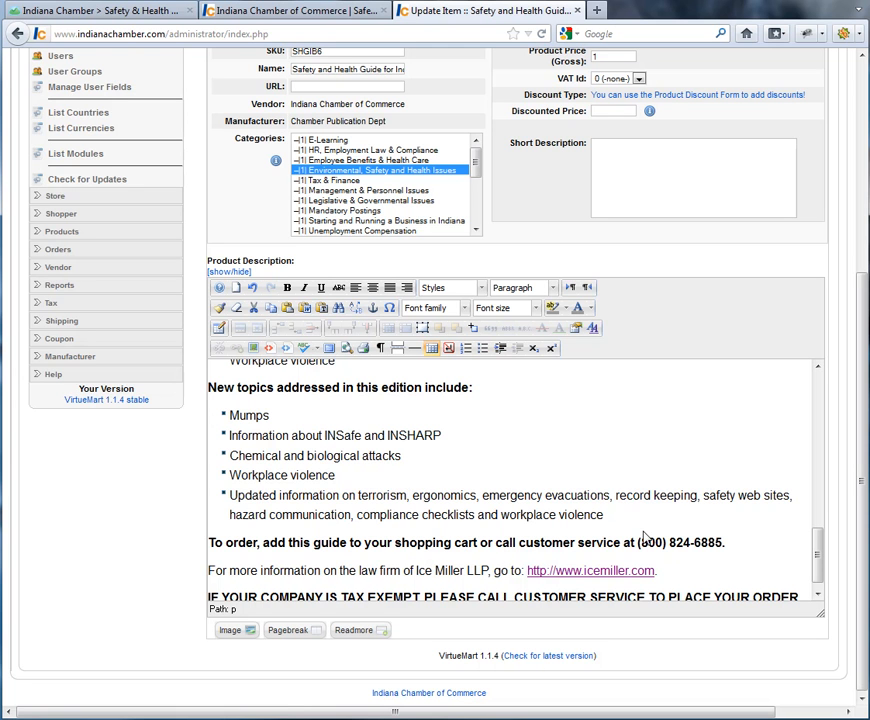
pyautogui.moveTo(629, 520); pyautogui.dragTo(208, 388)
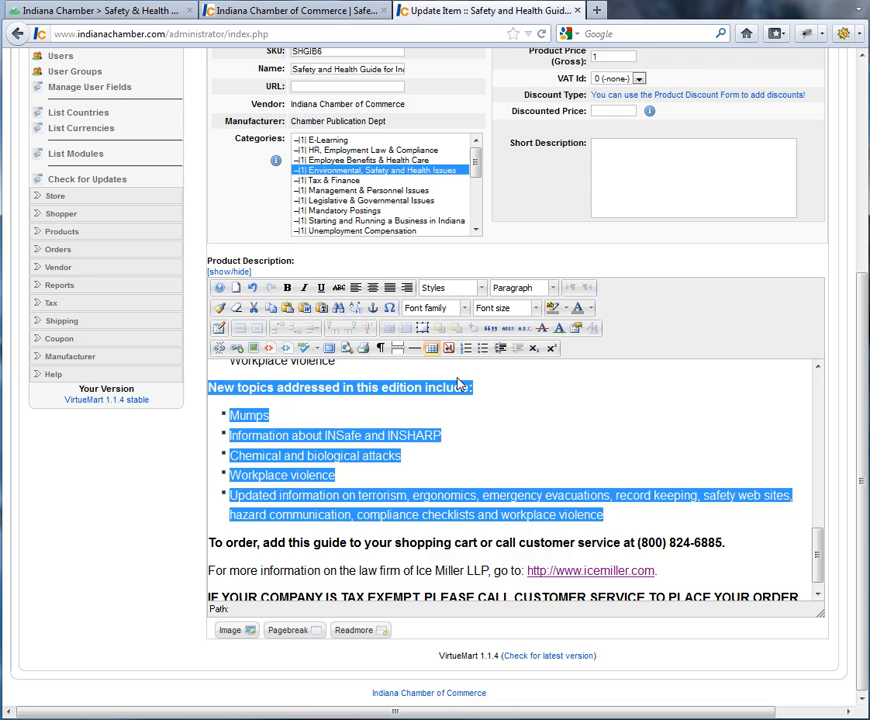
pyautogui.hotkey('ctrl', 'v')
pyautogui.hotkey('ctrl', 'v')
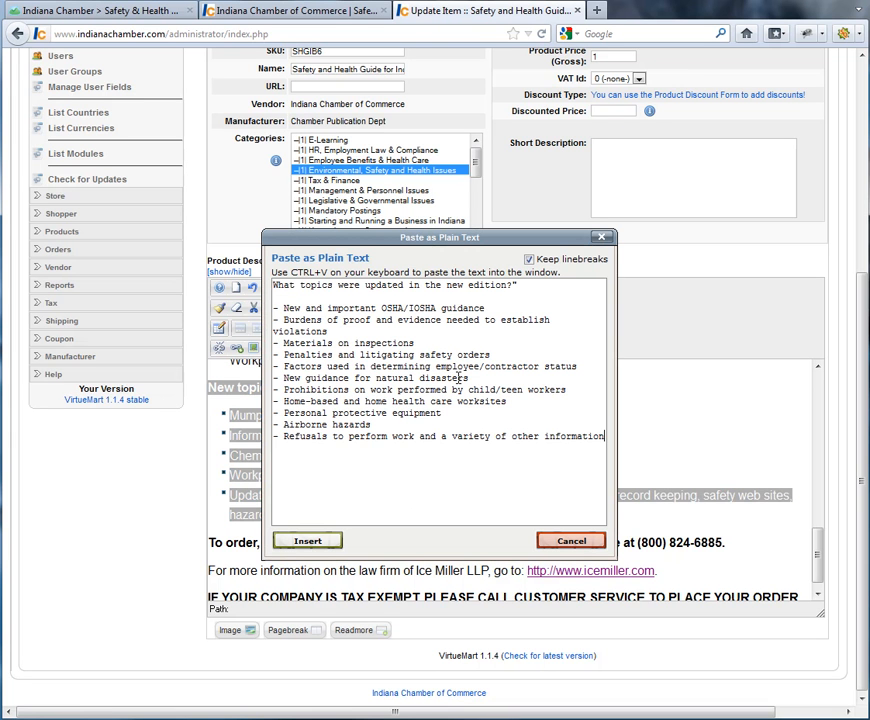
pyautogui.click(307, 541)
# - Remove the first topic's dash and the blank line above it, then make the "New and important OSHA/IOSHA guidance" line a bullet
pyautogui.click(336, 410)
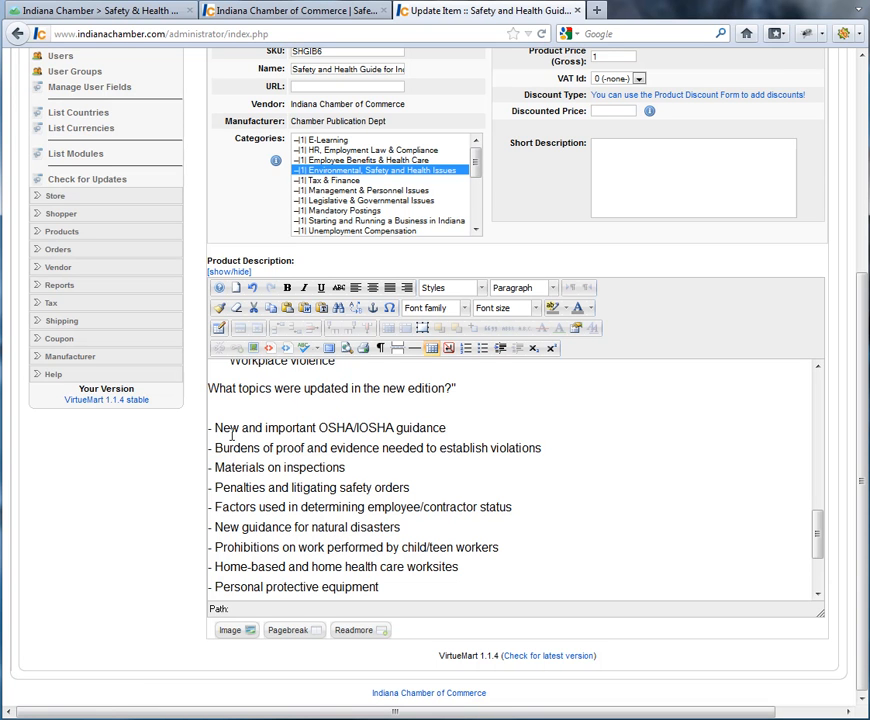
pyautogui.moveTo(216, 428); pyautogui.dragTo(188, 433)
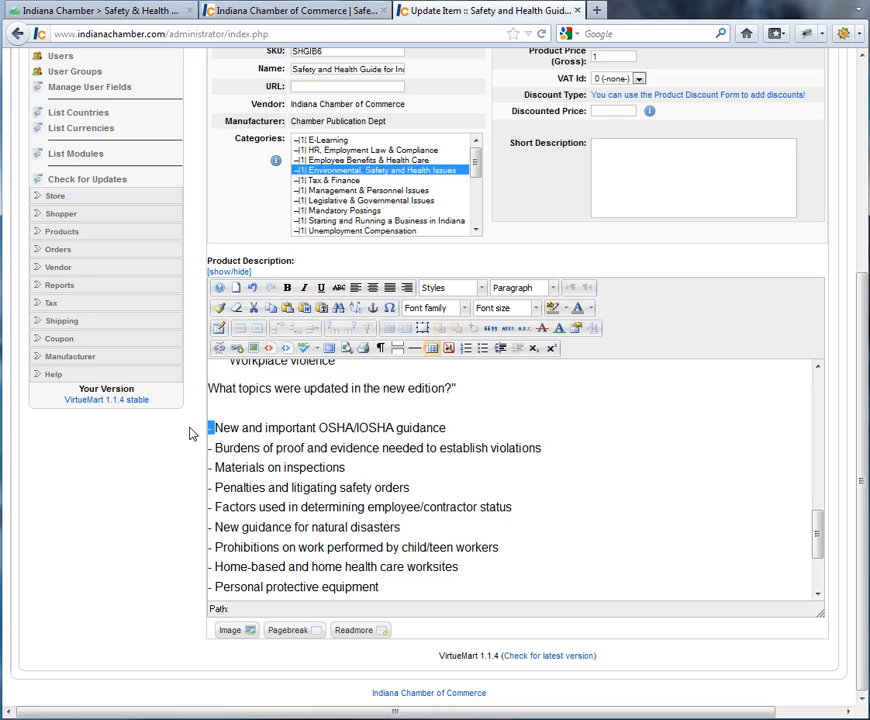
pyautogui.press('BackSpace')
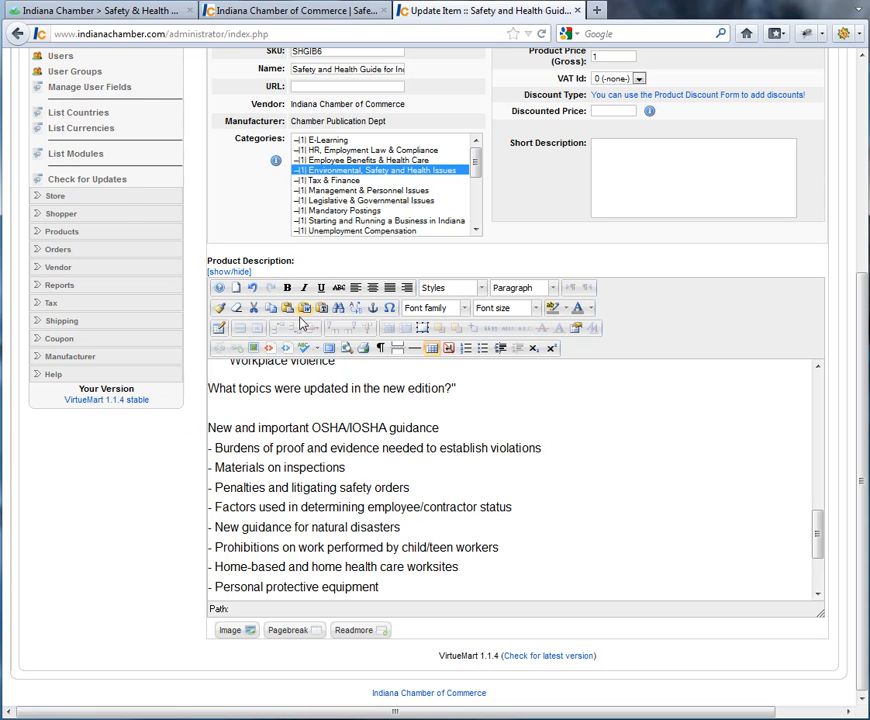
pyautogui.click(482, 347)
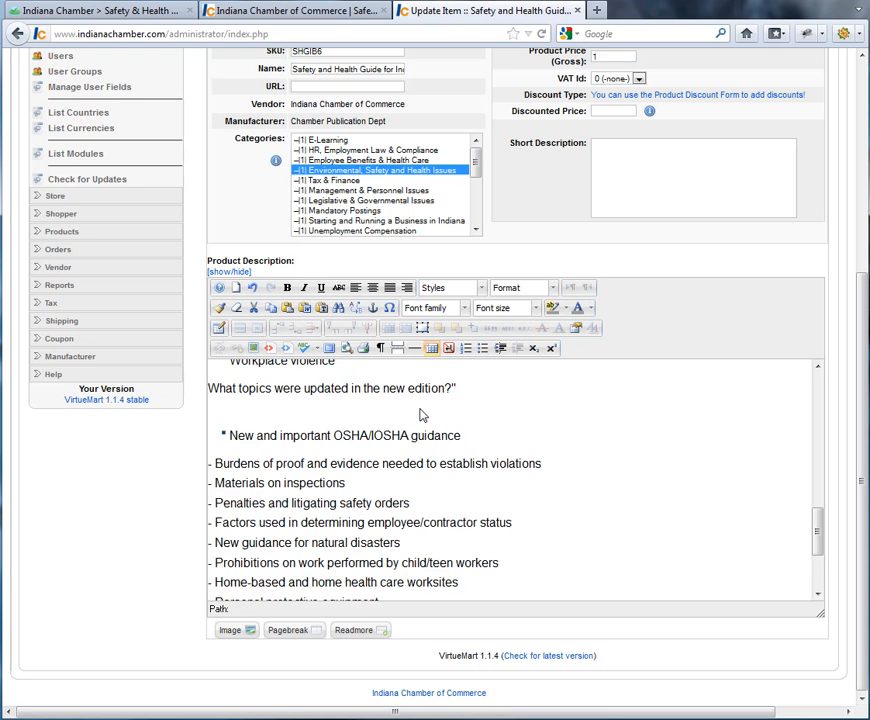
pyautogui.press('BackSpace')
pyautogui.press('BackSpace')
pyautogui.press('Return')
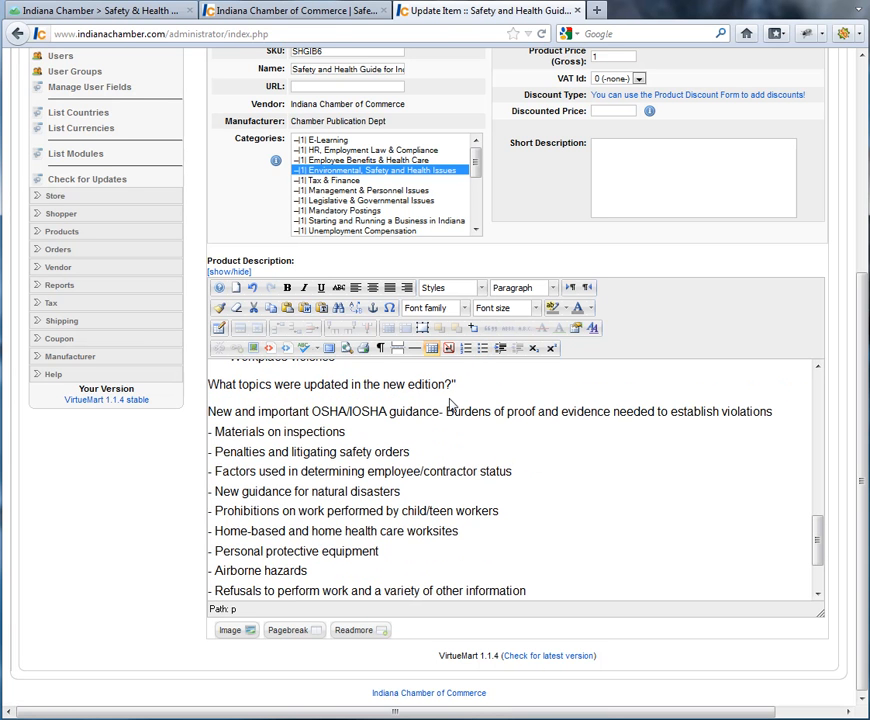
pyautogui.click(483, 349)
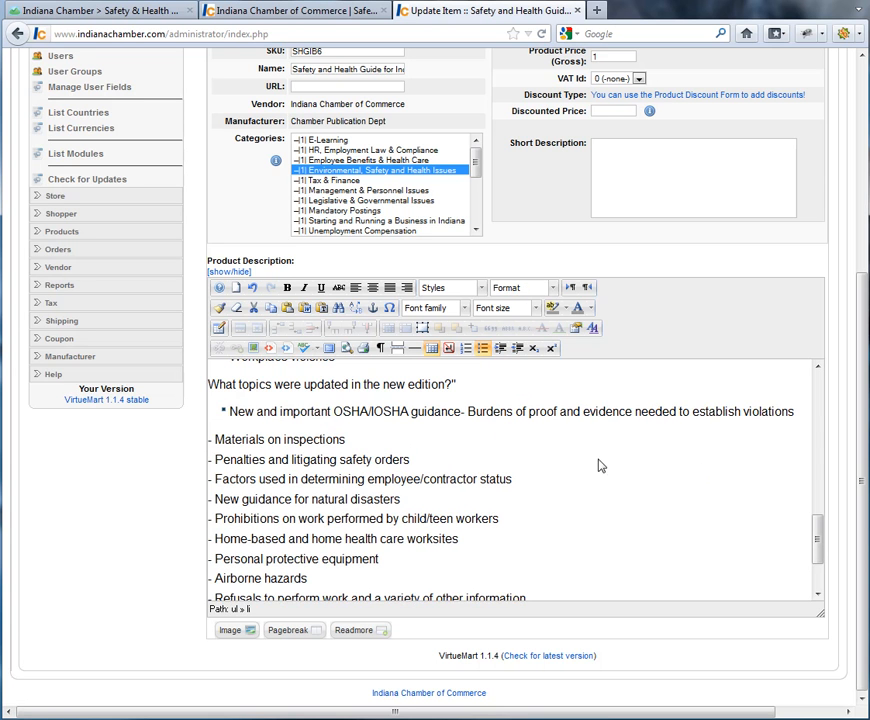
# - Remove the dash before "Materials on inspections" and make the line the second bullet of the updated topics list
pyautogui.click(215, 440)
pyautogui.press('BackSpace')
pyautogui.press('BackSpace')
pyautogui.press('BackSpace')
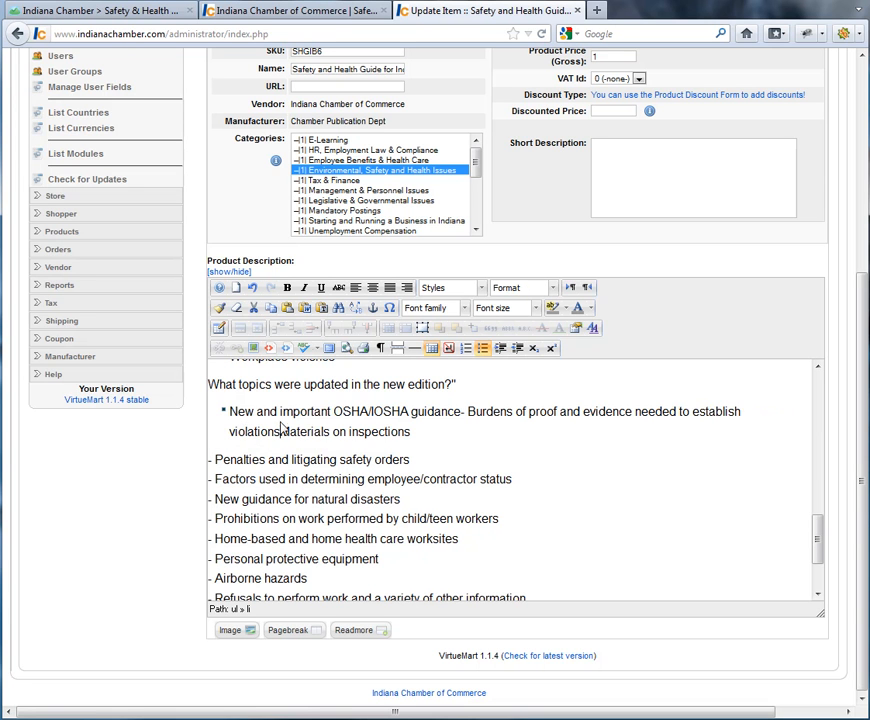
pyautogui.press('Return')
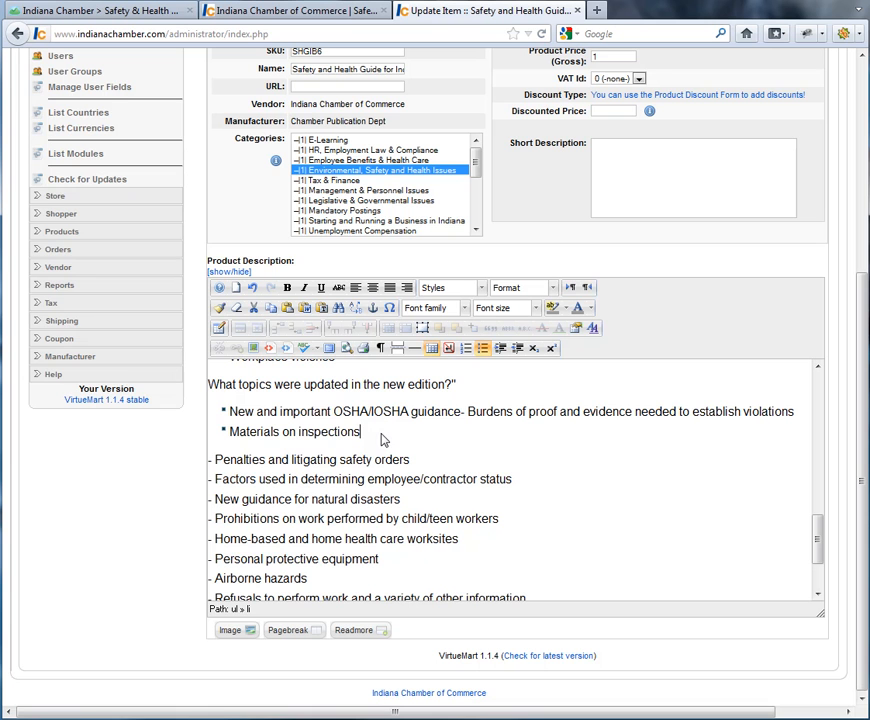
# - Convert the dashed lines on penalties and safety orders, employee/contractor status factors, and natural disaster guidance into bullets of the same list
pyautogui.moveTo(216, 460); pyautogui.dragTo(367, 435)
pyautogui.press('Return')
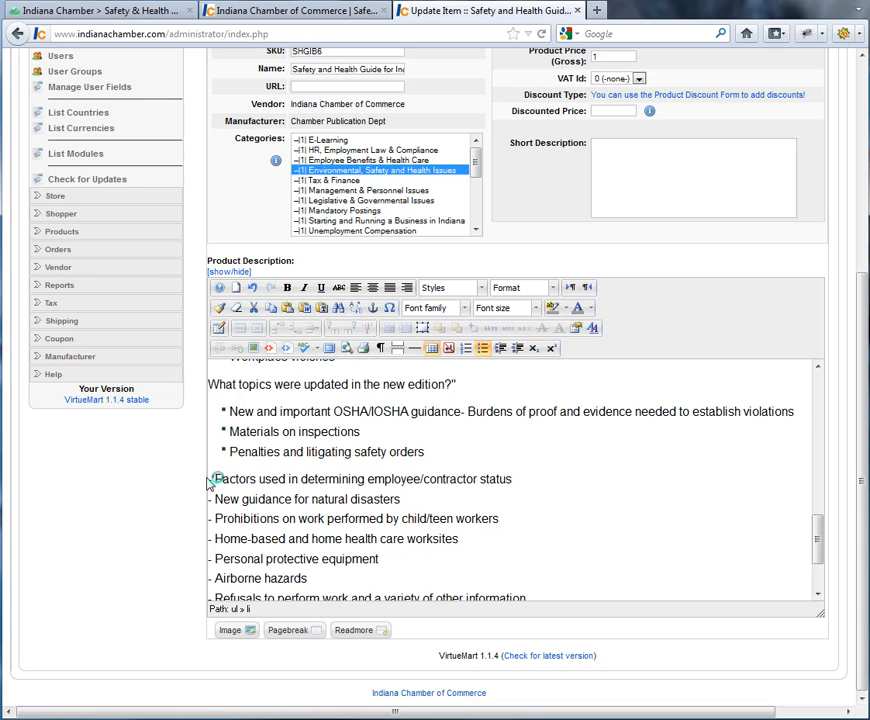
pyautogui.moveTo(213, 479); pyautogui.dragTo(436, 458)
pyautogui.press('Return')
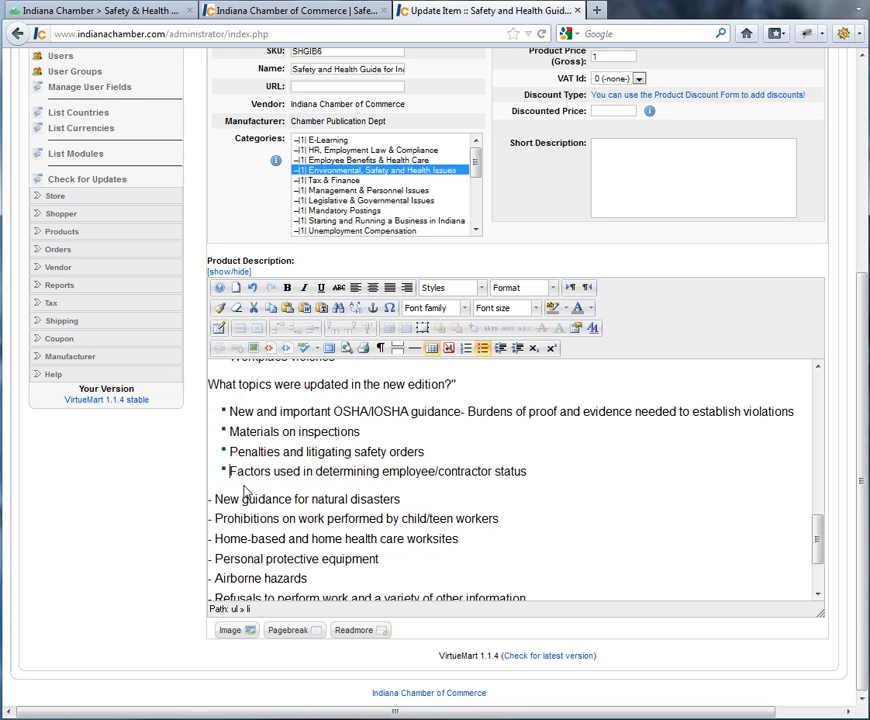
pyautogui.moveTo(215, 498); pyautogui.dragTo(528, 480)
pyautogui.press('Return')
# - Convert the remaining dashed topics, from "Prohibitions on work performed by child/teen workers" through "Refusals to perform work", into bullets
pyautogui.moveTo(209, 518); pyautogui.dragTo(216, 518)
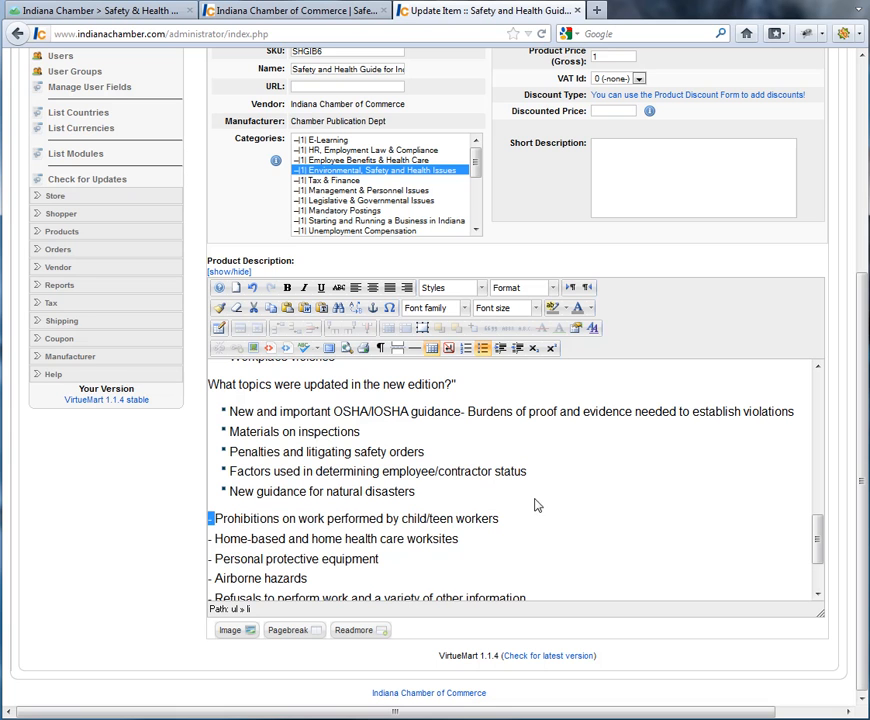
pyautogui.press('Return')
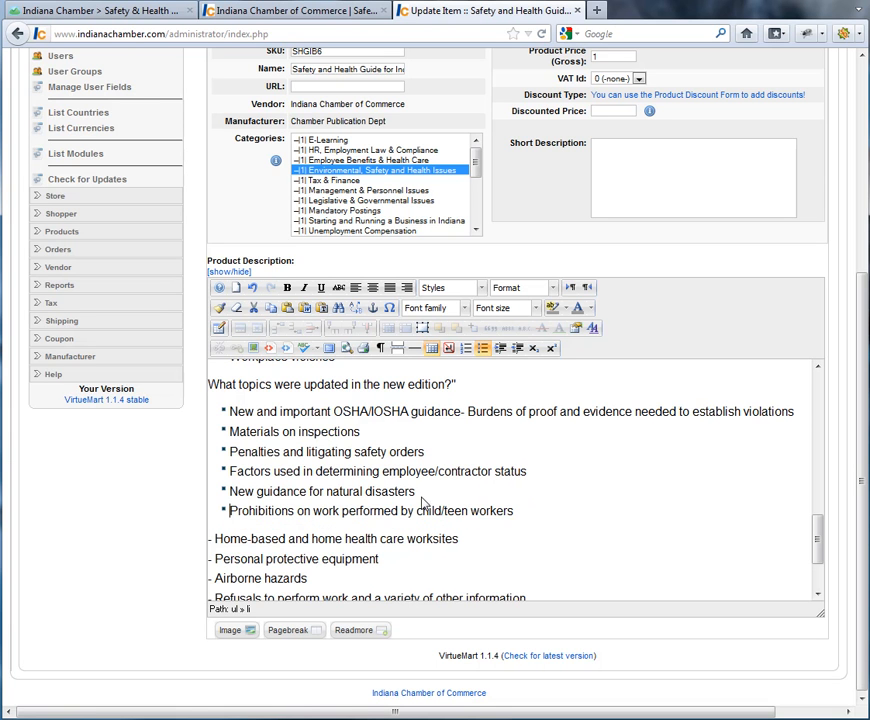
pyautogui.moveTo(215, 538); pyautogui.dragTo(209, 538)
pyautogui.press('Return')
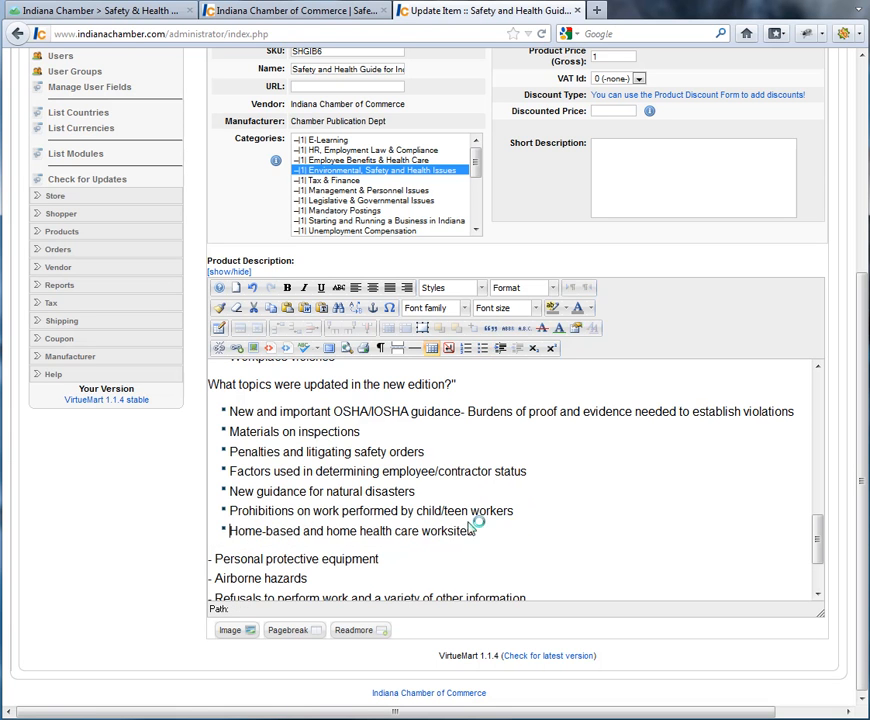
pyautogui.moveTo(216, 558)
pyautogui.mouseDown()
pyautogui.moveTo(209, 558)
pyautogui.moveTo(305, 578)
pyautogui.moveTo(209, 578)
pyautogui.mouseUp()
pyautogui.press('Return')
pyautogui.press('Return')
pyautogui.scroll(-2, 362, 548)
pyautogui.moveTo(216, 500); pyautogui.dragTo(209, 500)
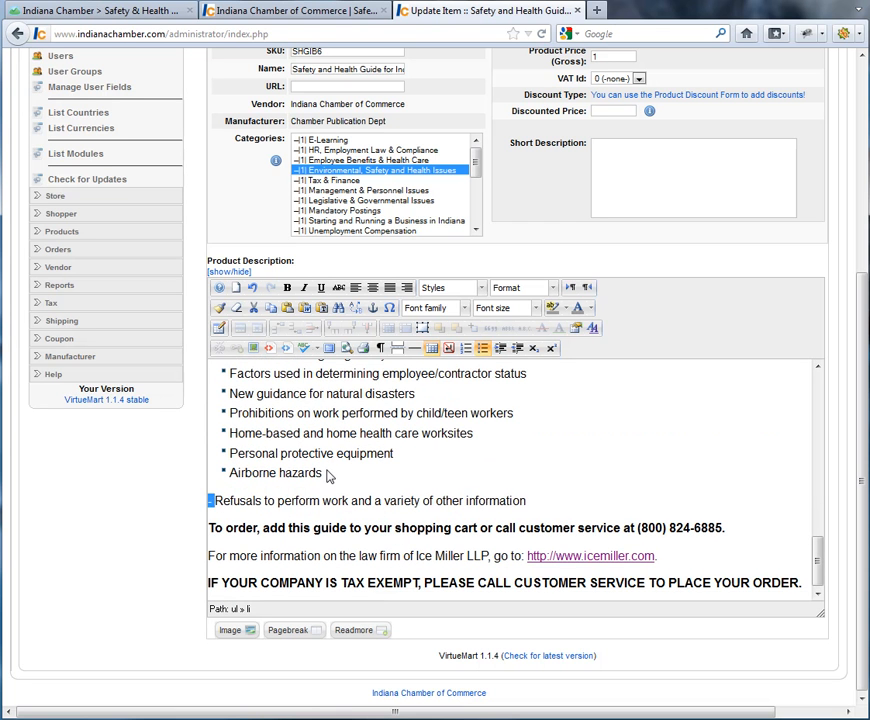
pyautogui.press('Return')
# - Delete the stray quotation mark after the "What topics were updated in the new edition?" heading and make the heading bold
pyautogui.scroll(5, 450, 478)
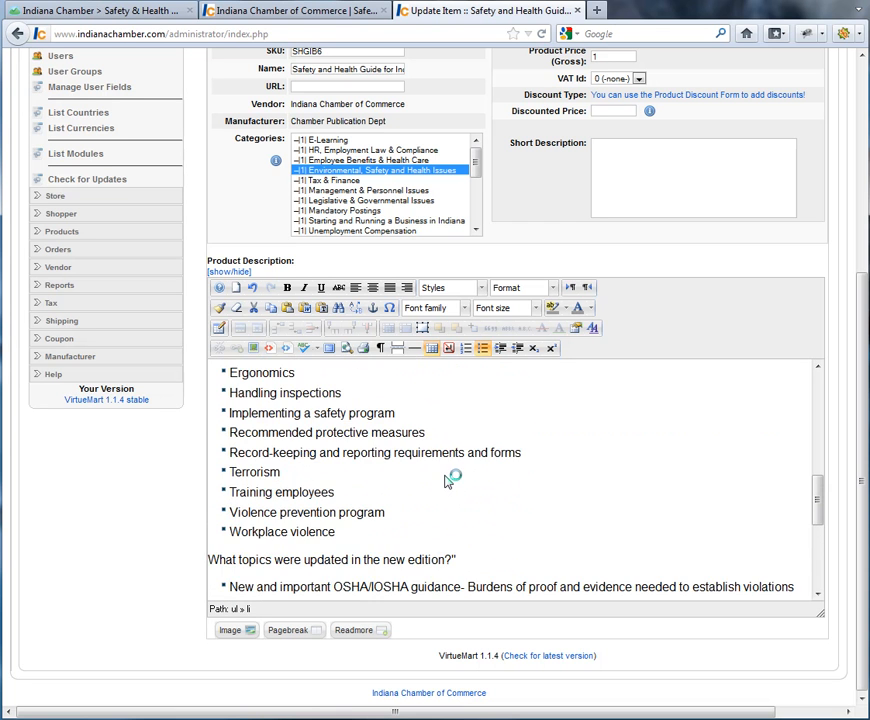
pyautogui.scroll(-2, 447, 475)
pyautogui.click(460, 477)
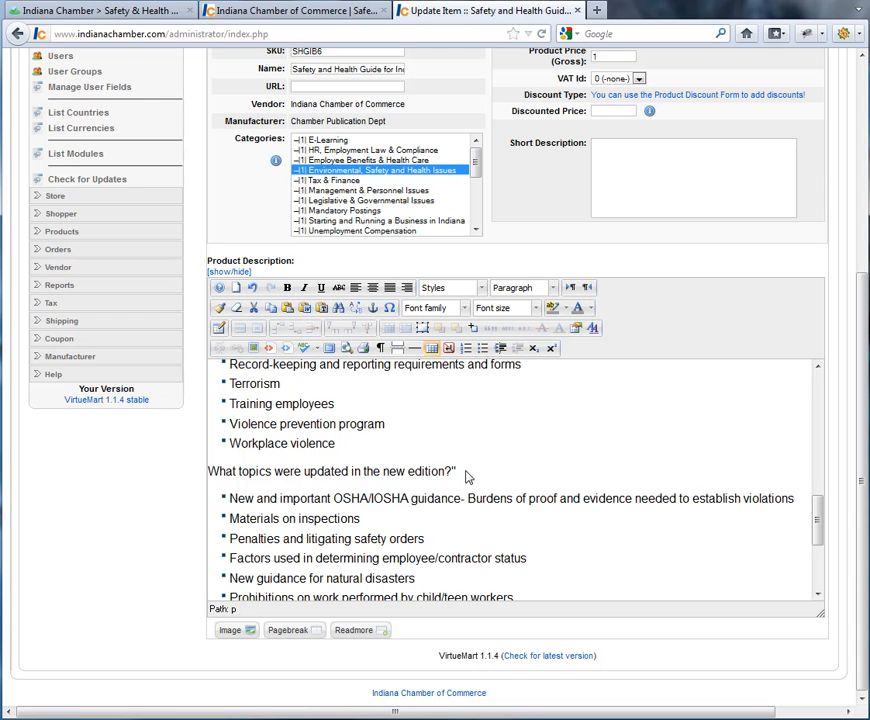
pyautogui.moveTo(465, 476); pyautogui.dragTo(183, 474)
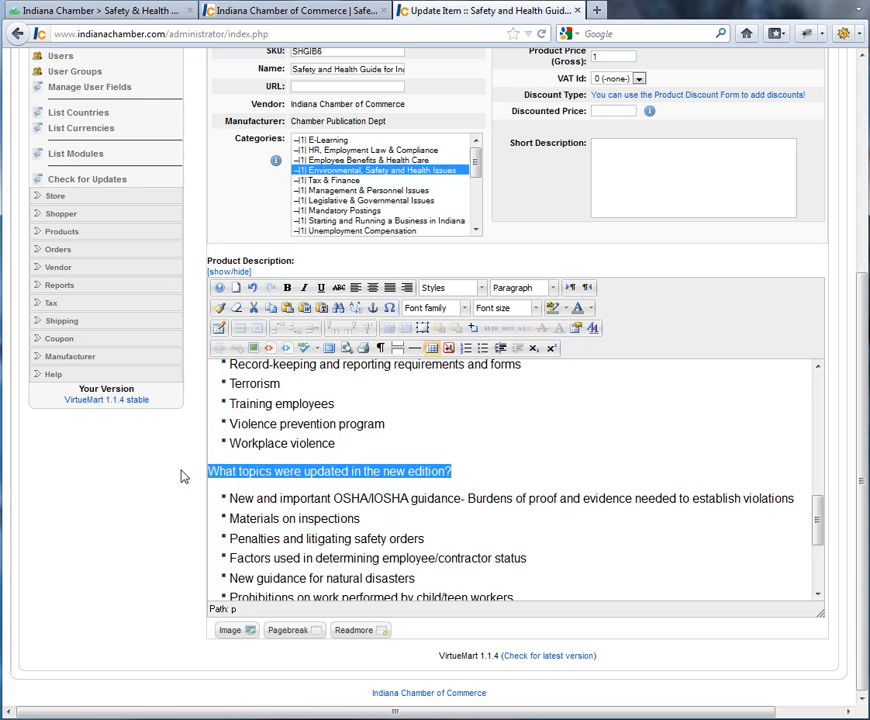
pyautogui.click(286, 288)
pyautogui.click(409, 470)
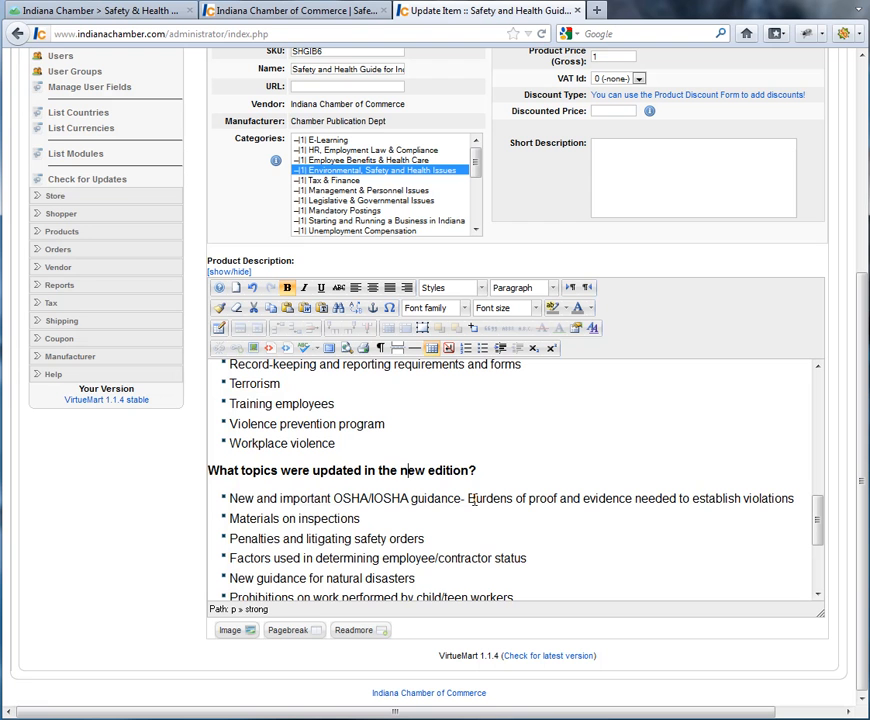
# - Review the edited product description and apply the changes to the product
pyautogui.scroll(-4, 487, 476)
pyautogui.scroll(9, 489, 472)
pyautogui.scroll(5, 487, 476)
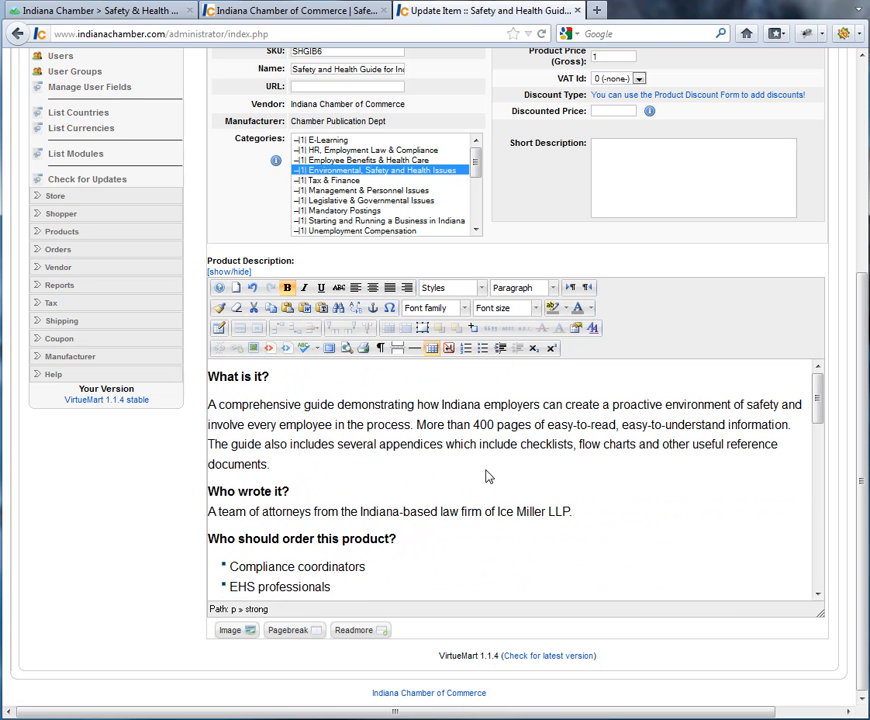
pyautogui.scroll(5, 487, 476)
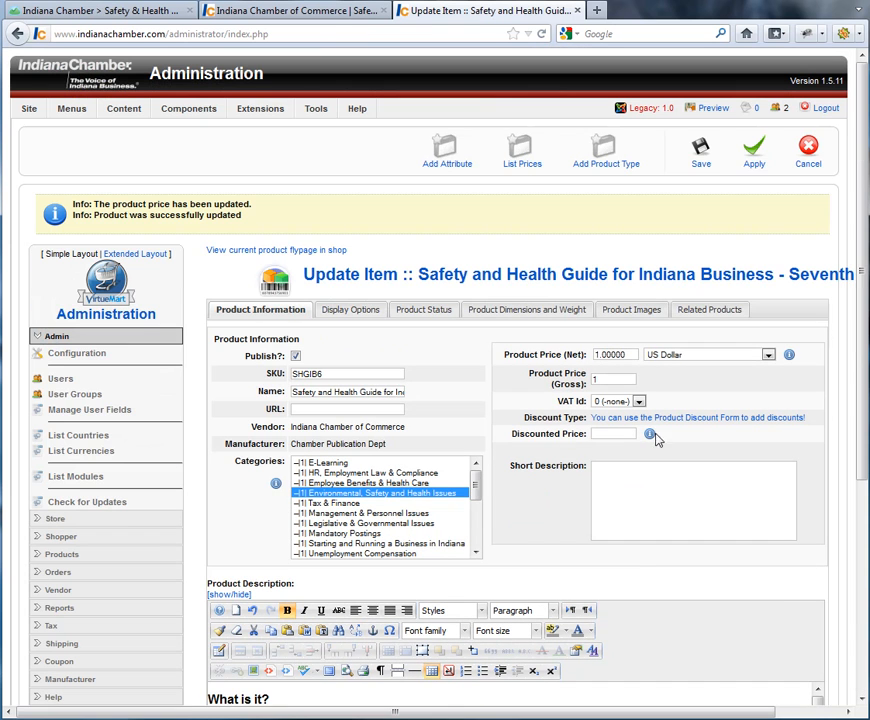
pyautogui.click(753, 158)
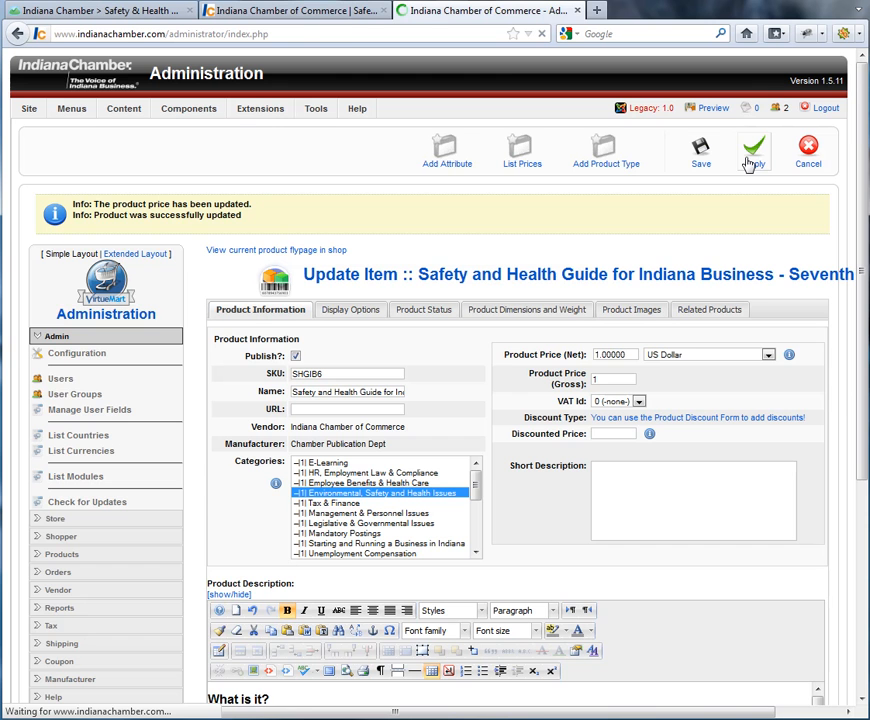
# - Reload the public Safety and Health Guide page and check the combined first paragraph and the updated topics list
pyautogui.click(338, 16)
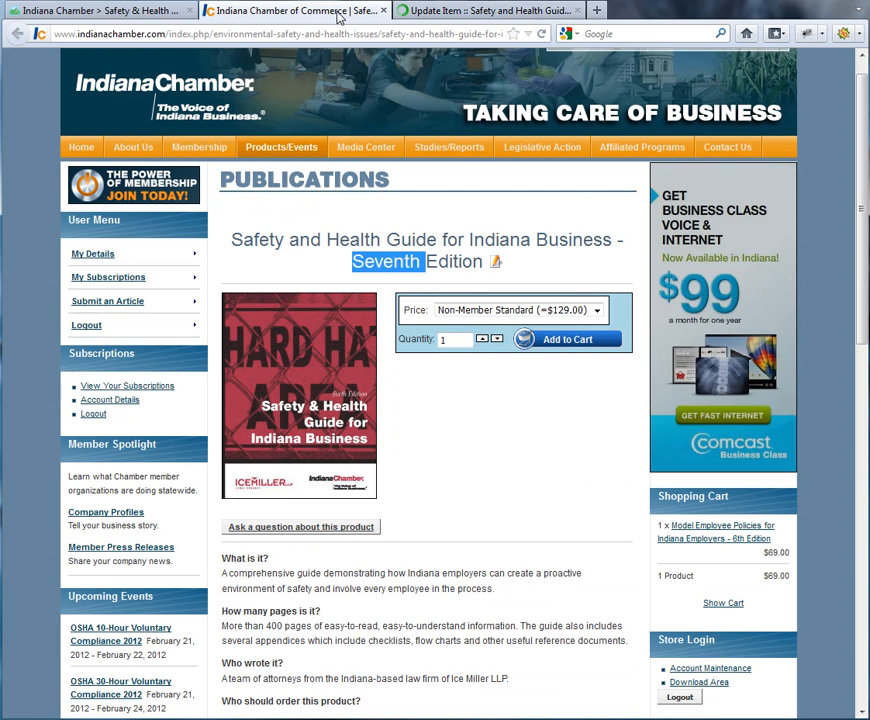
pyautogui.moveTo(227, 559); pyautogui.dragTo(577, 645)
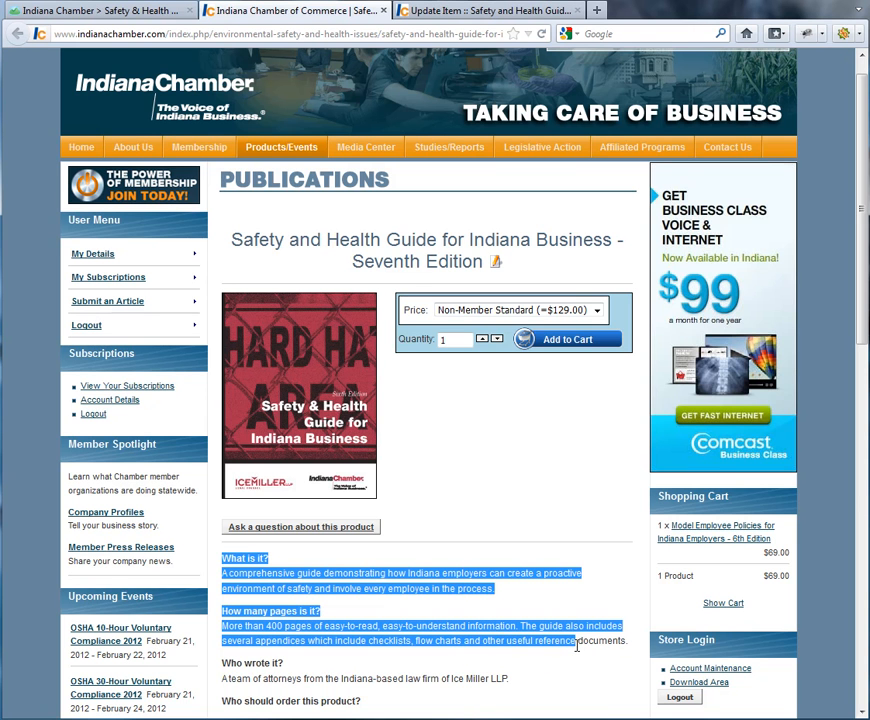
pyautogui.click(541, 35)
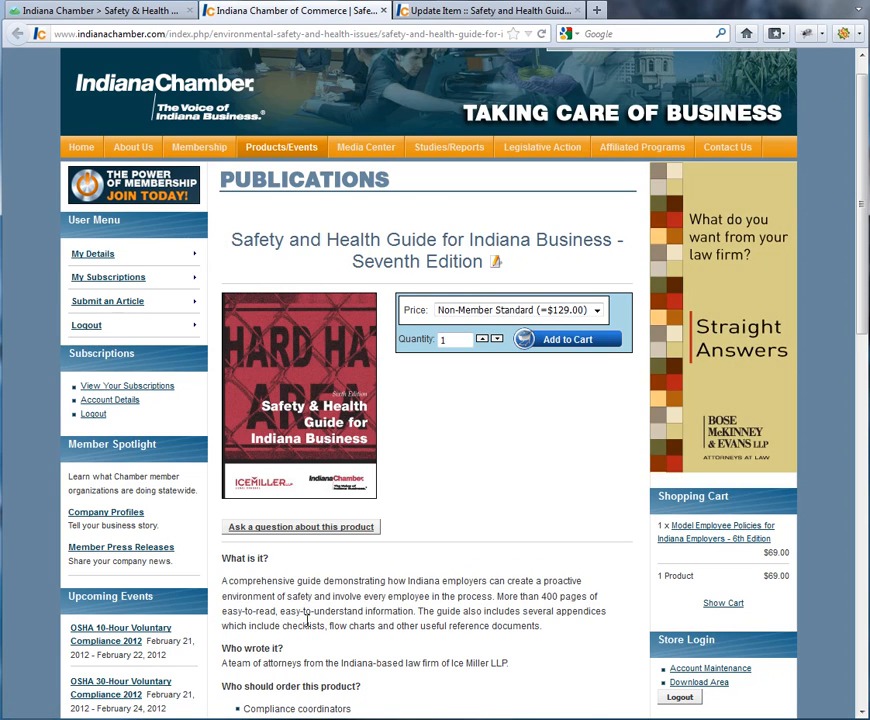
pyautogui.scroll(-3, 308, 597)
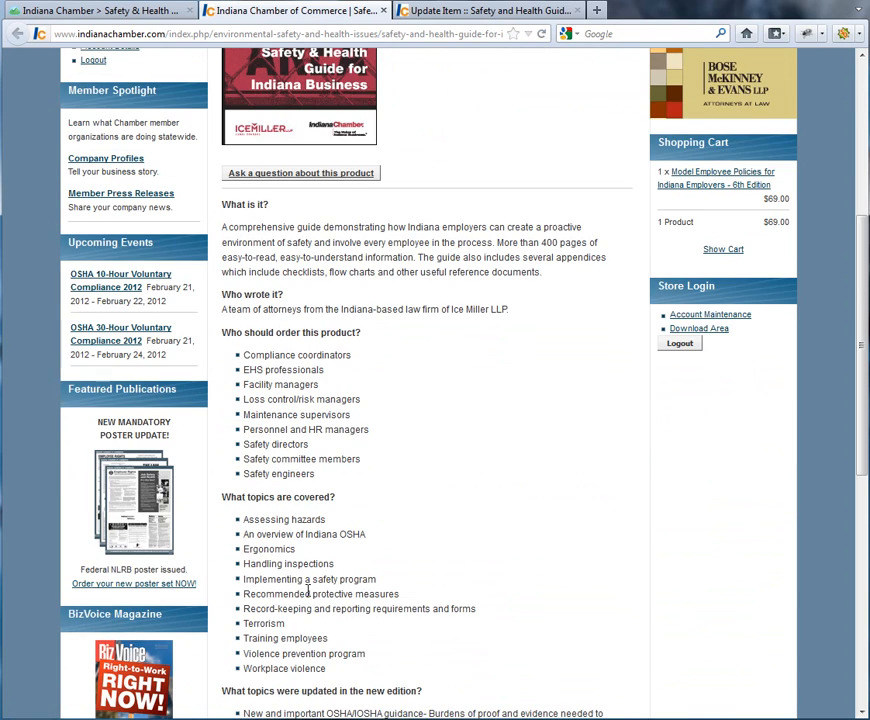
pyautogui.scroll(-3, 308, 592)
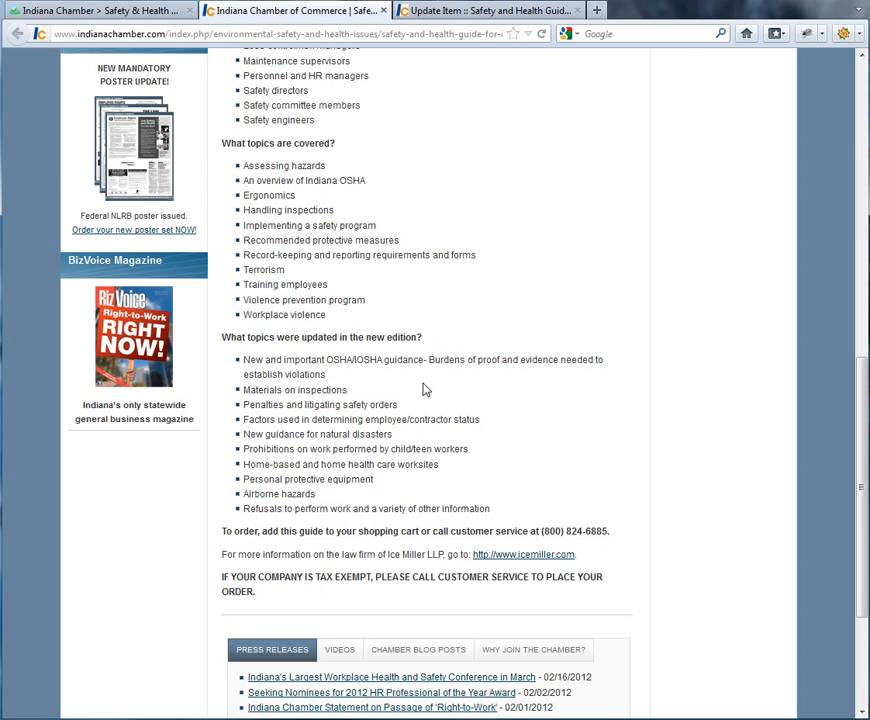
# - Split "Burdens of proof and evidence needed to establish violations" into its own bullet in the product description's updated topics list
pyautogui.click(470, 21)
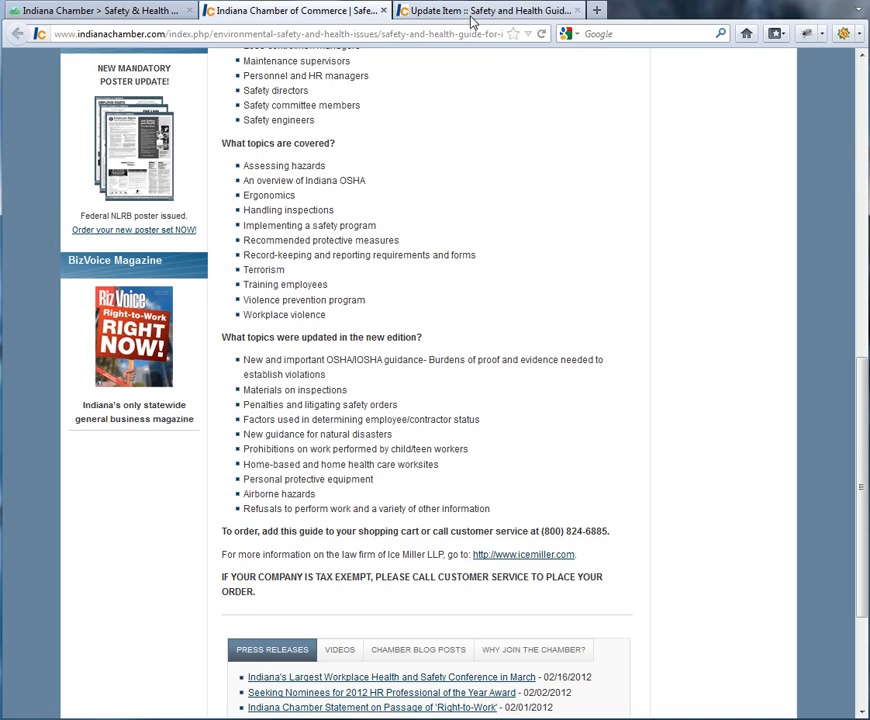
pyautogui.scroll(-10, 445, 480)
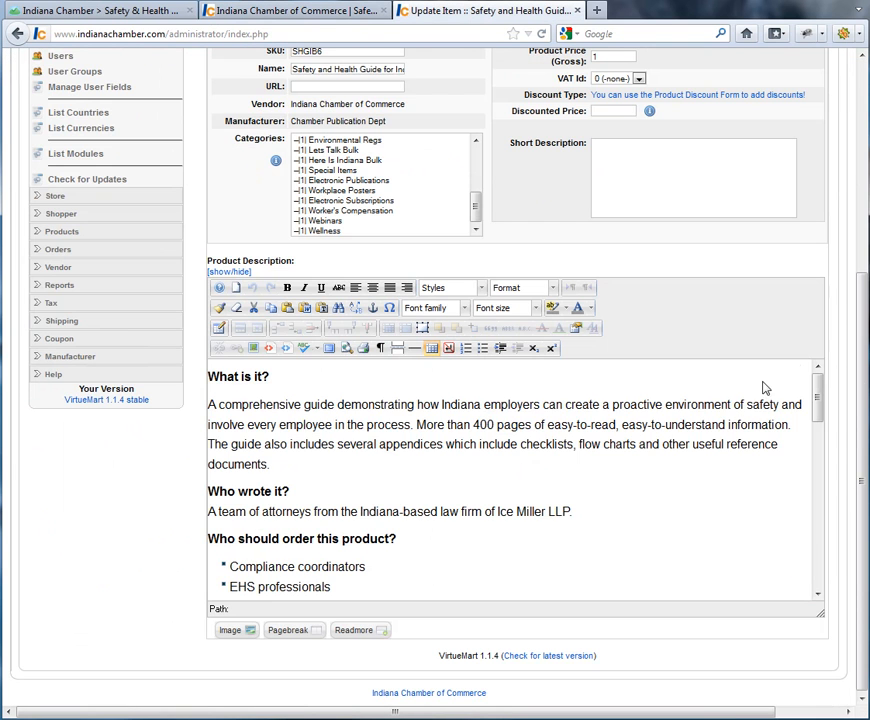
pyautogui.moveTo(812, 389); pyautogui.dragTo(817, 532)
pyautogui.click(506, 482)
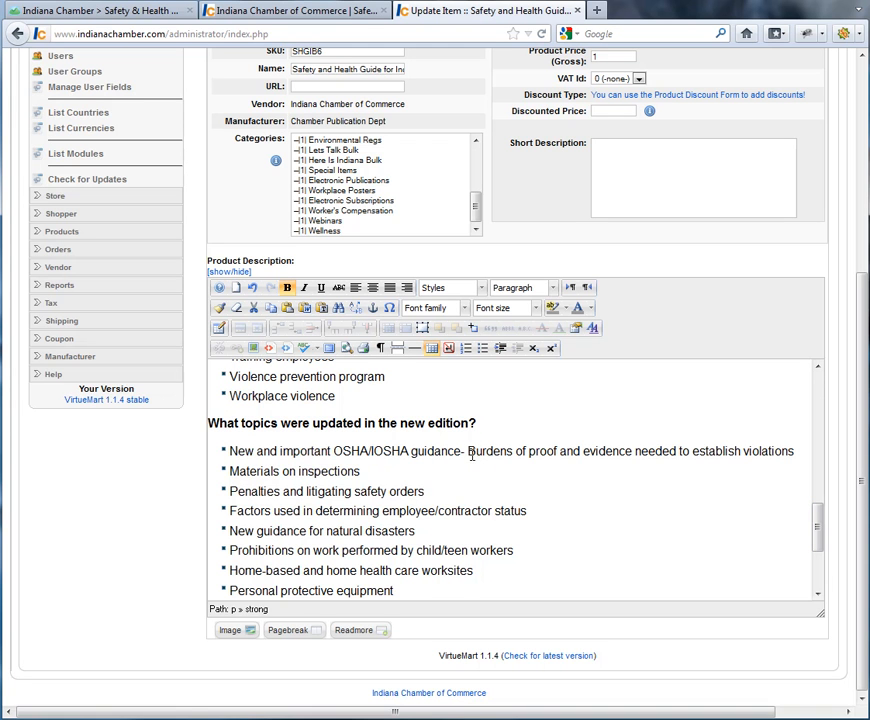
pyautogui.click(468, 451)
pyautogui.press('Return')
pyautogui.click(470, 453)
# - Apply the corrected topics list to the product and reload the public Safety and Health Guide page
pyautogui.scroll(5, 578, 452)
pyautogui.scroll(-5, 582, 452)
pyautogui.scroll(8, 584, 452)
pyautogui.scroll(5, 850, 330)
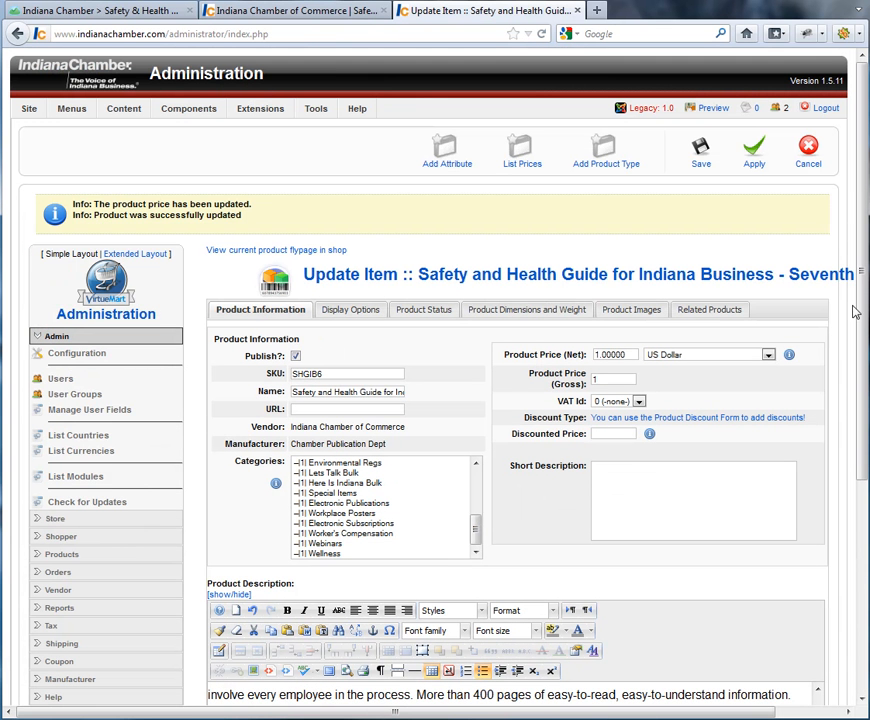
pyautogui.click(752, 155)
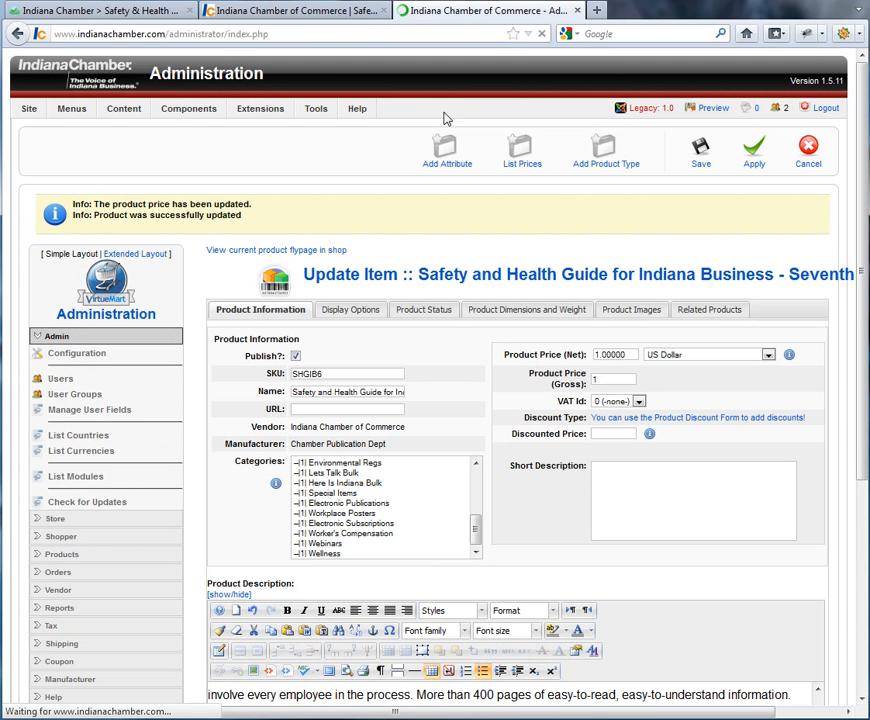
pyautogui.click(285, 14)
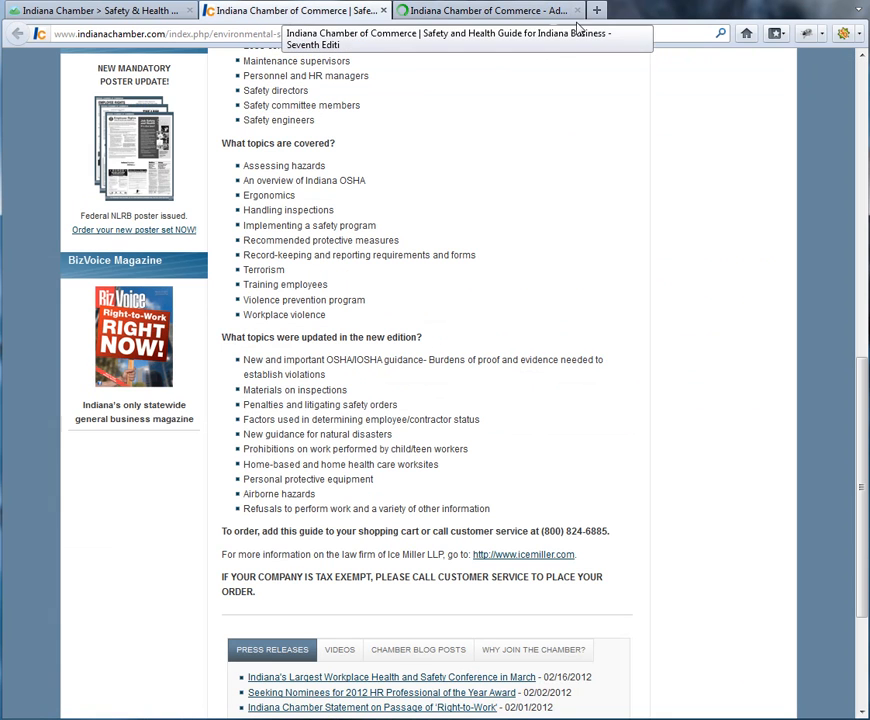
pyautogui.click(541, 35)
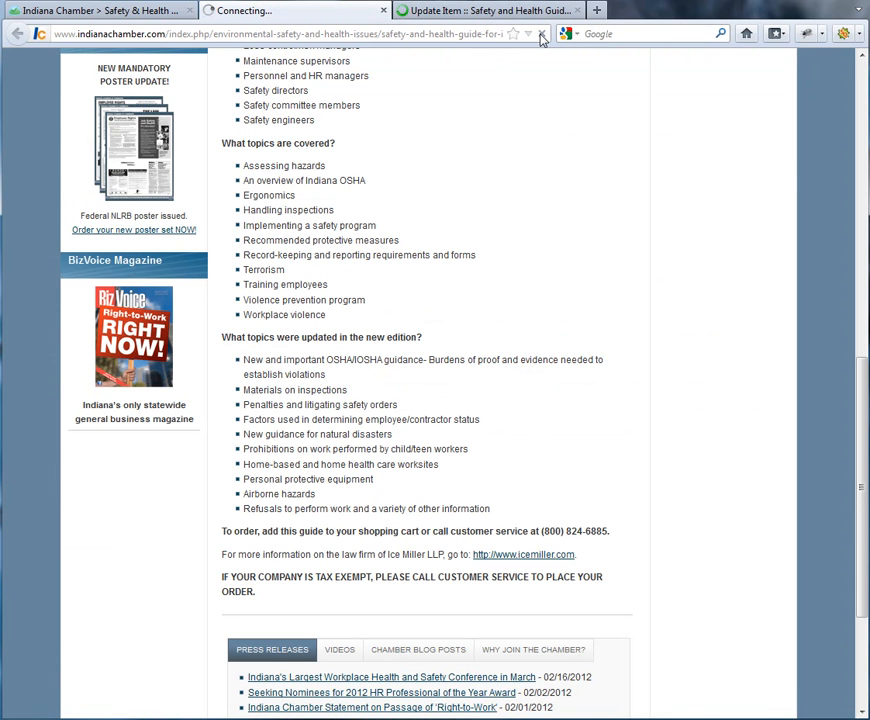